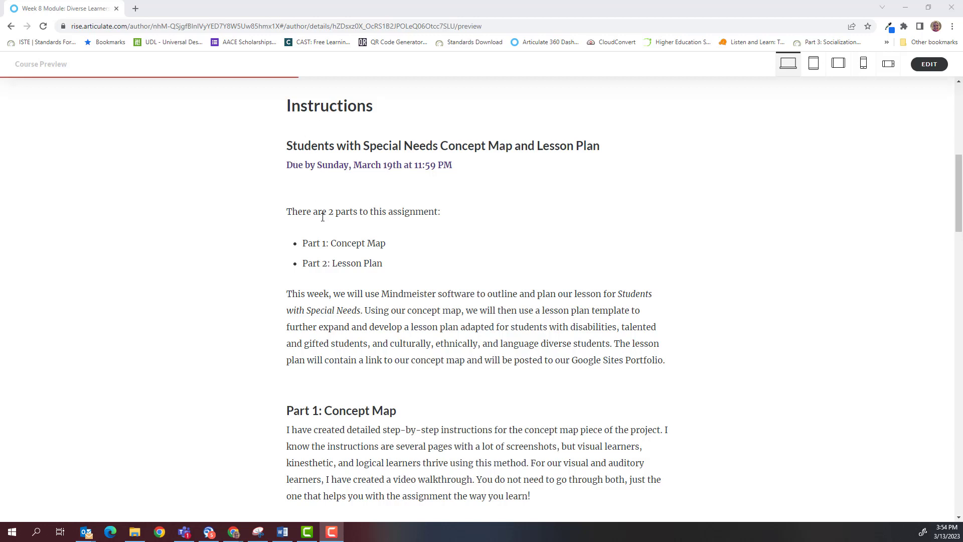
Step: Scroll through the Rise assignment instructions to the Part 2 lesson plan section and its Template button
scroll(322, 214, "down", 3)
scroll(323, 217, "up", 1)
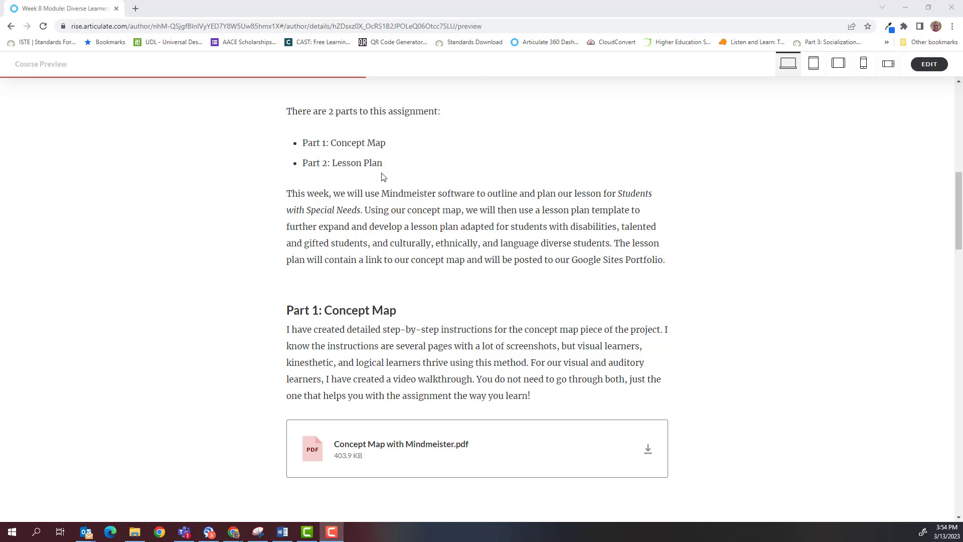
scroll(744, 218, "down", 4)
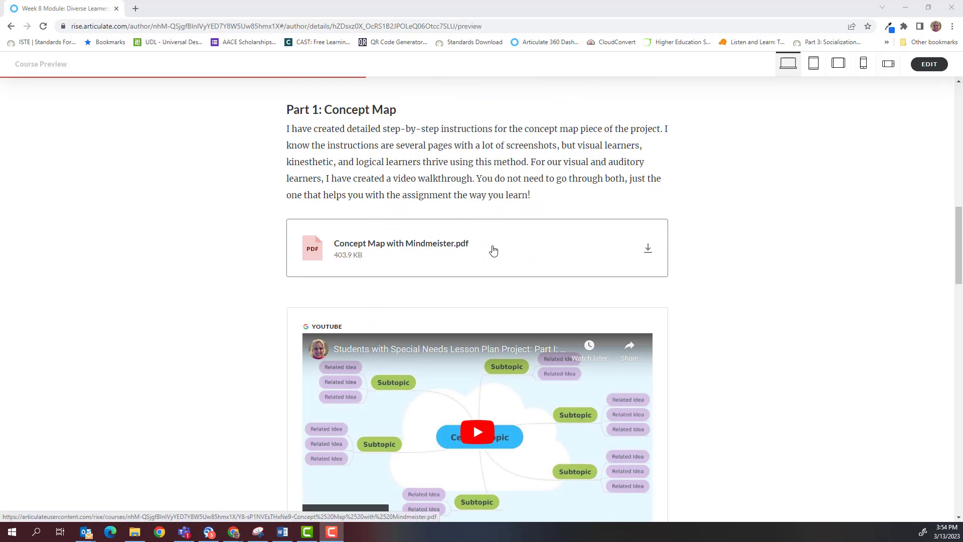
scroll(723, 281, "down", 3)
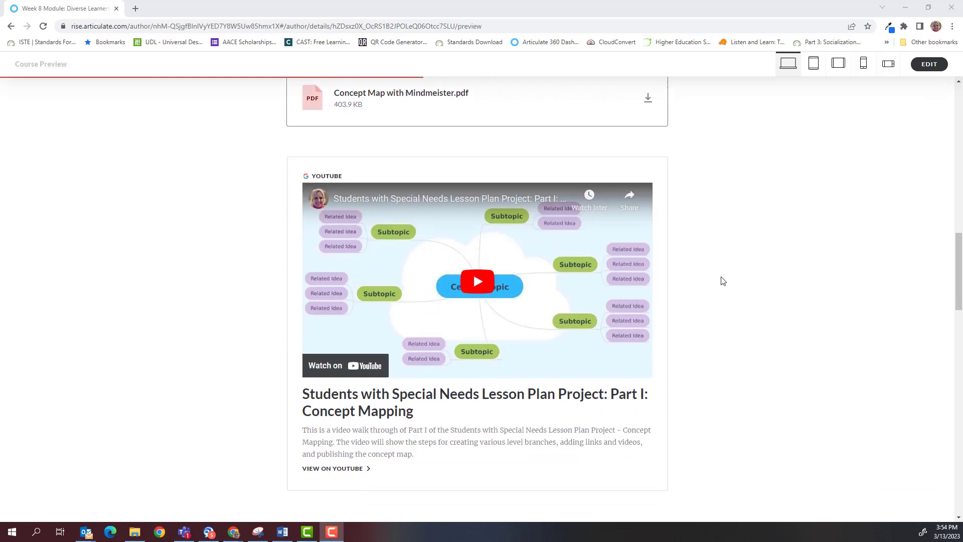
scroll(723, 281, "down", 6)
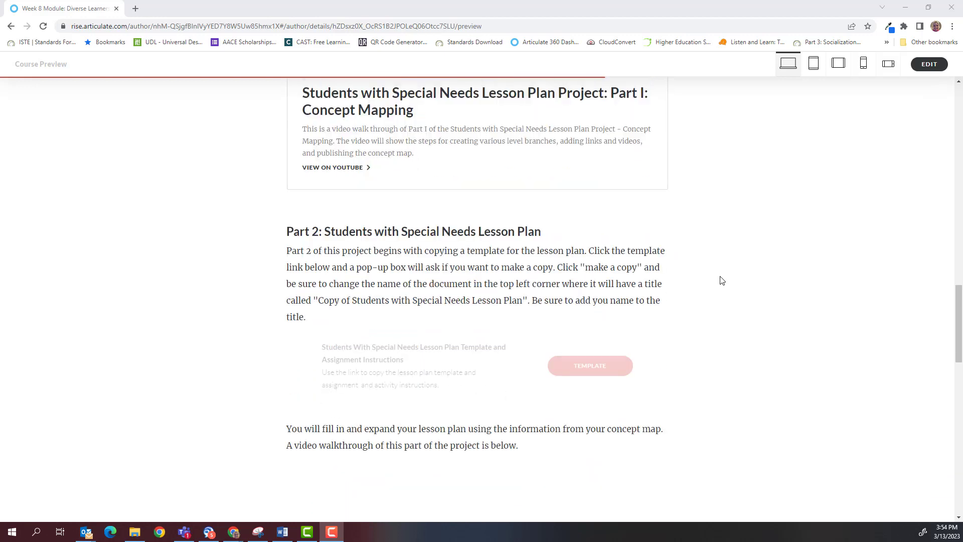
scroll(721, 280, "down", 4)
scroll(720, 280, "up", 4)
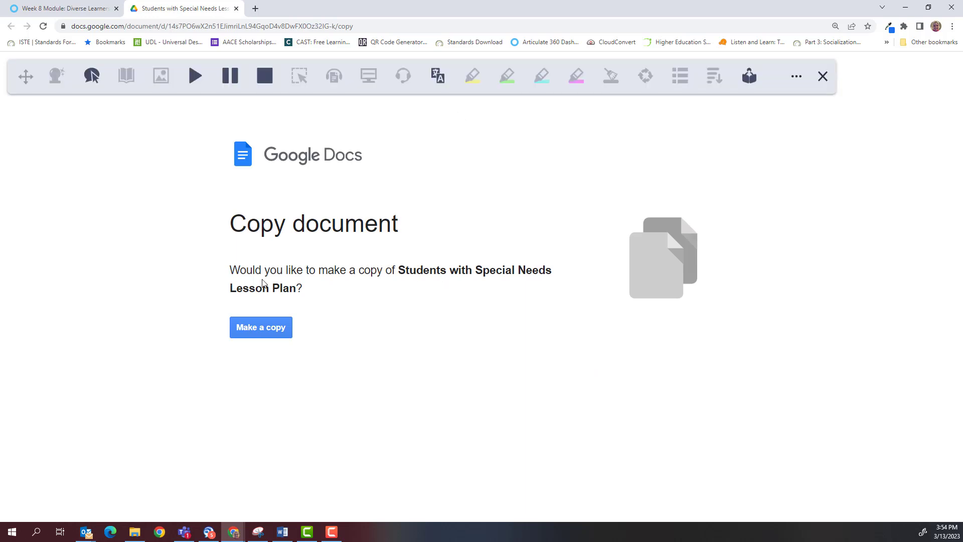
Step: Make an editable Drive copy of the Students with Special Needs Lesson Plan template
left_click(262, 331)
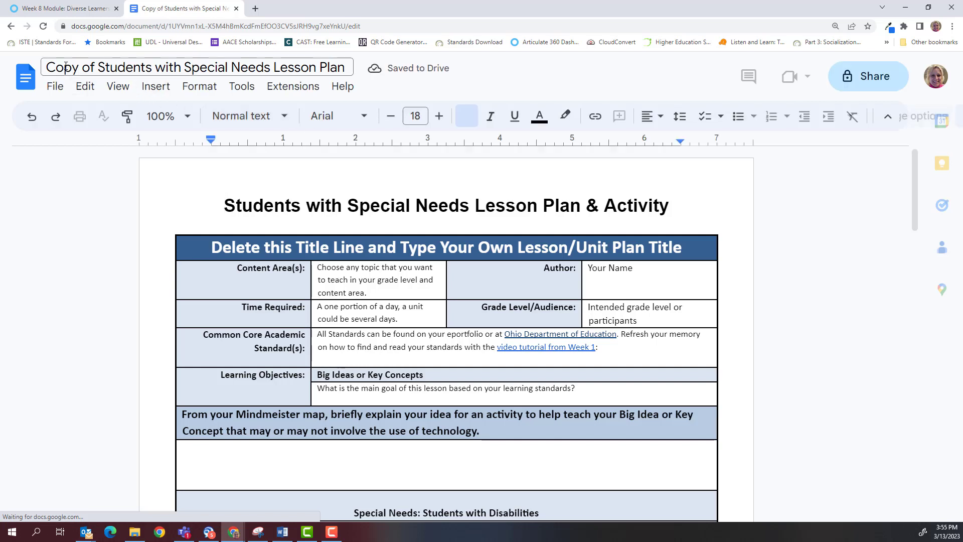
Step: Replace 'Copy of' in the document title with the author's last name followed by an underscore
left_click(98, 68)
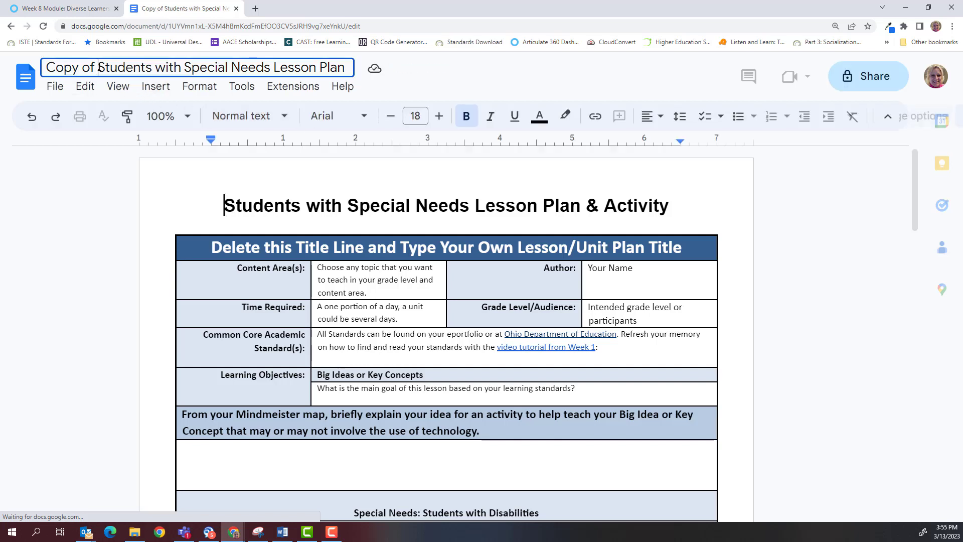
key("BackSpace")
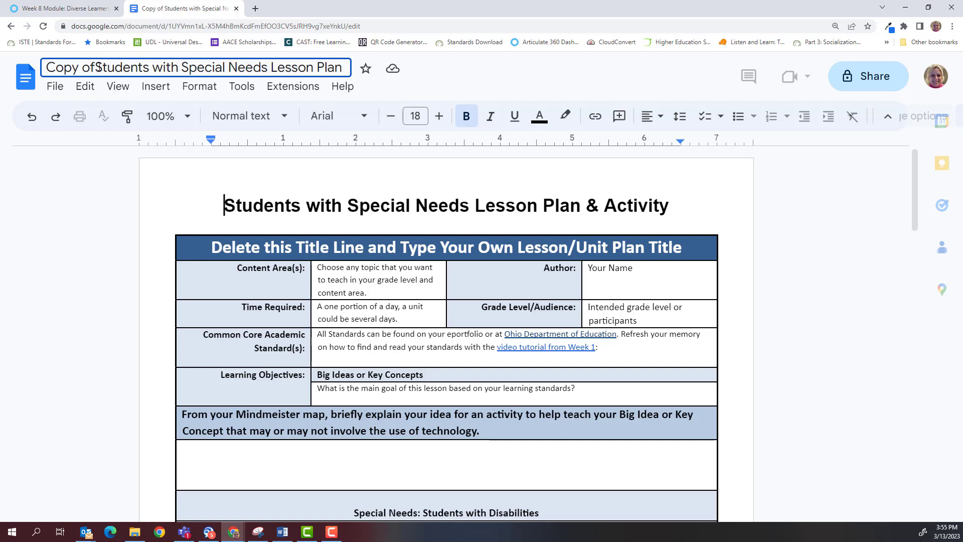
key("BackSpace")
key("BackSpace")
key("BackSpace")
key("BackSpace")
key("BackSpace")
key("BackSpace")
key("BackSpace")
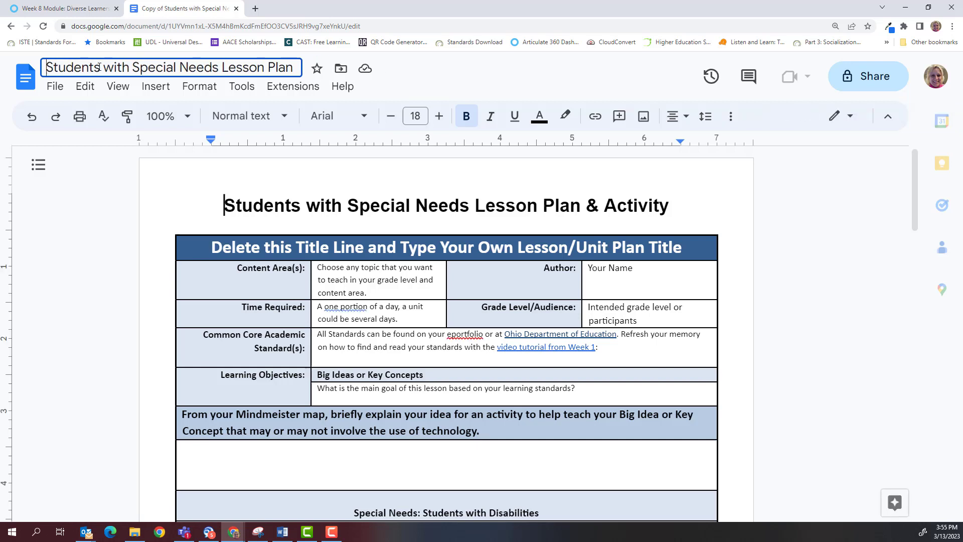
type("Ar")
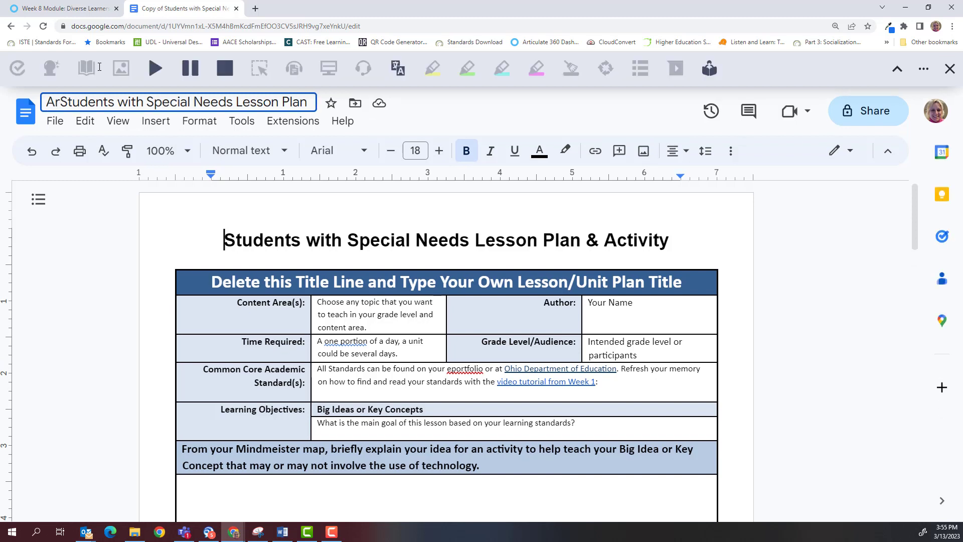
type("bogast")
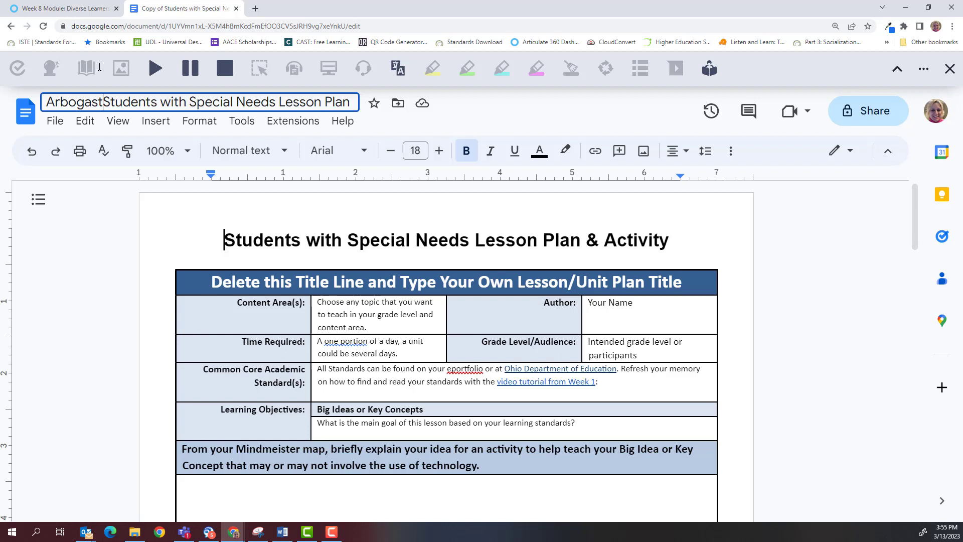
type("_")
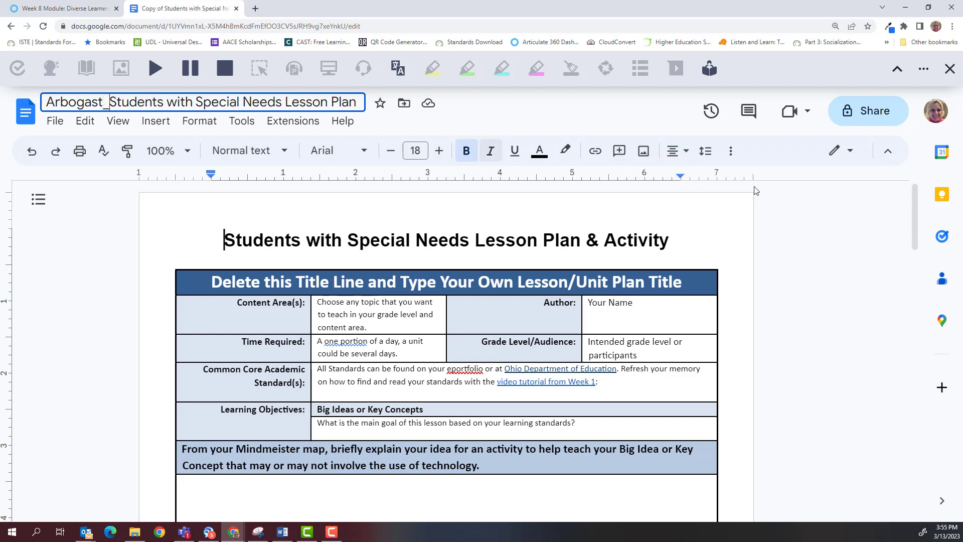
left_click(691, 226)
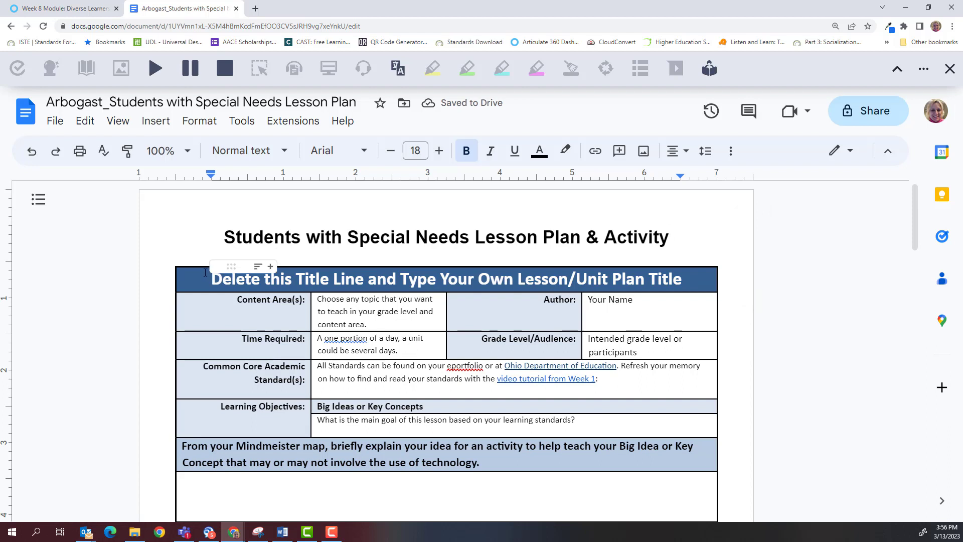
Step: Overwrite the table's placeholder title line with '3rd Grade Science: Living Things'
left_click_drag(206, 278, 682, 268)
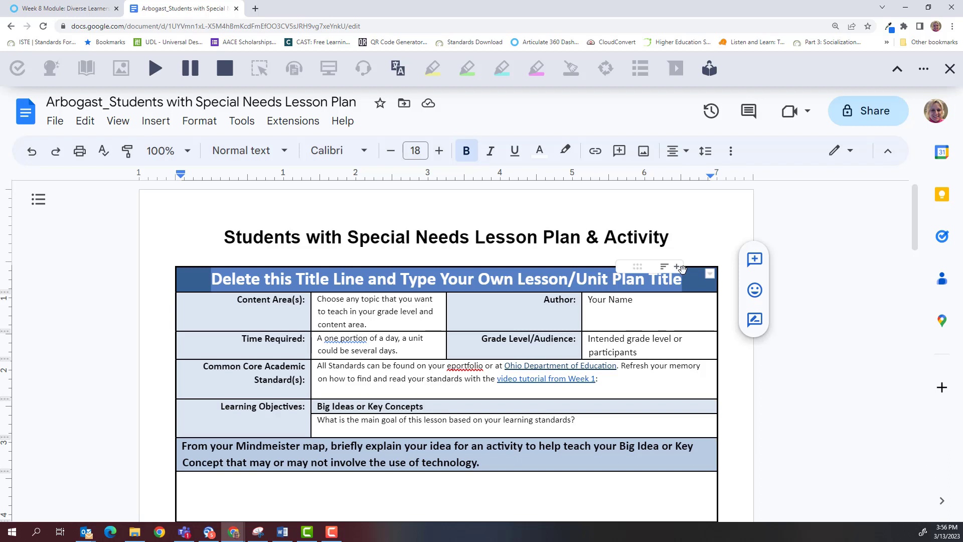
type("3")
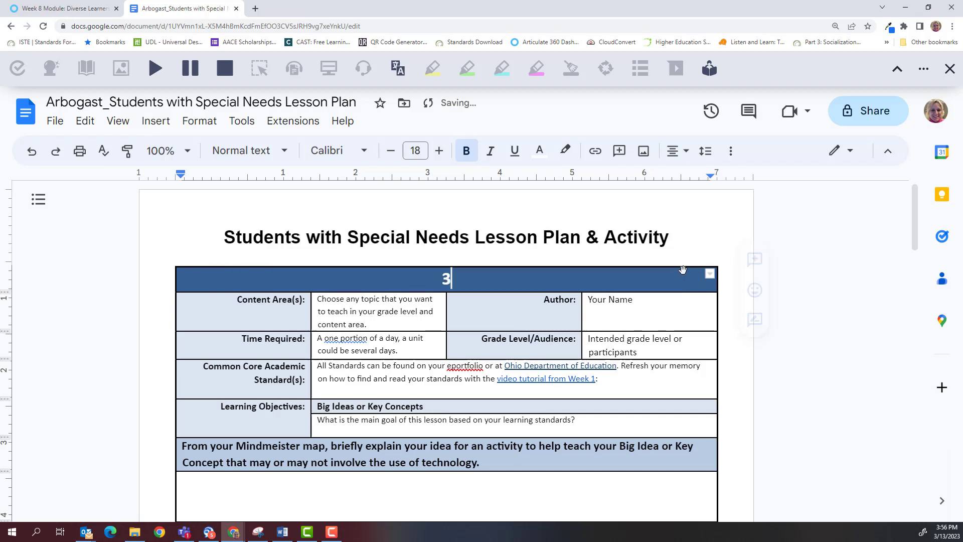
type("rd Grade Scin")
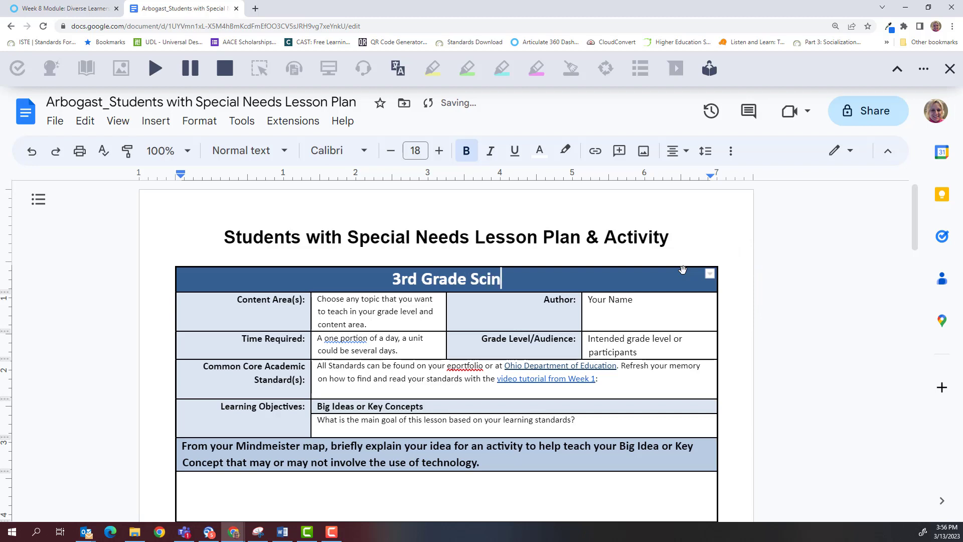
key("BackSpace")
type("ence: L")
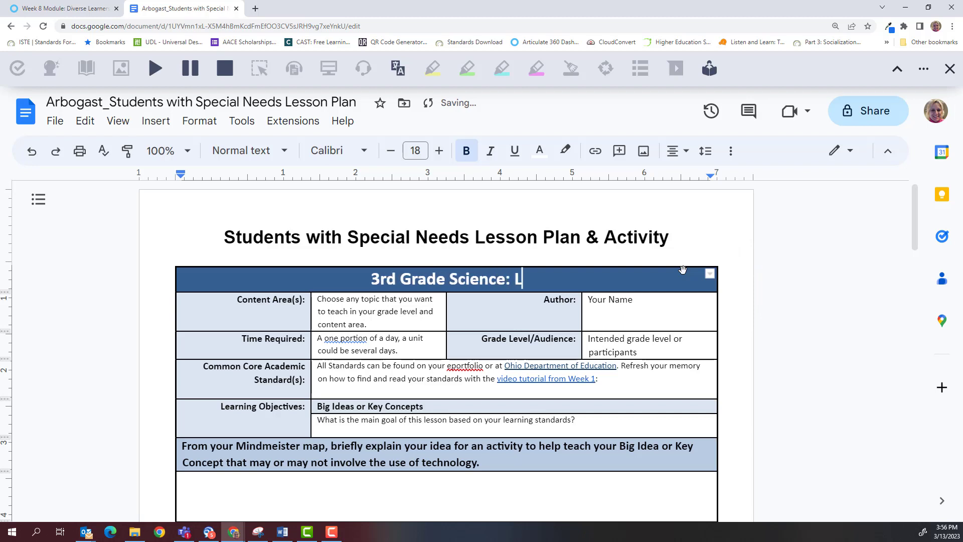
type("iving Things")
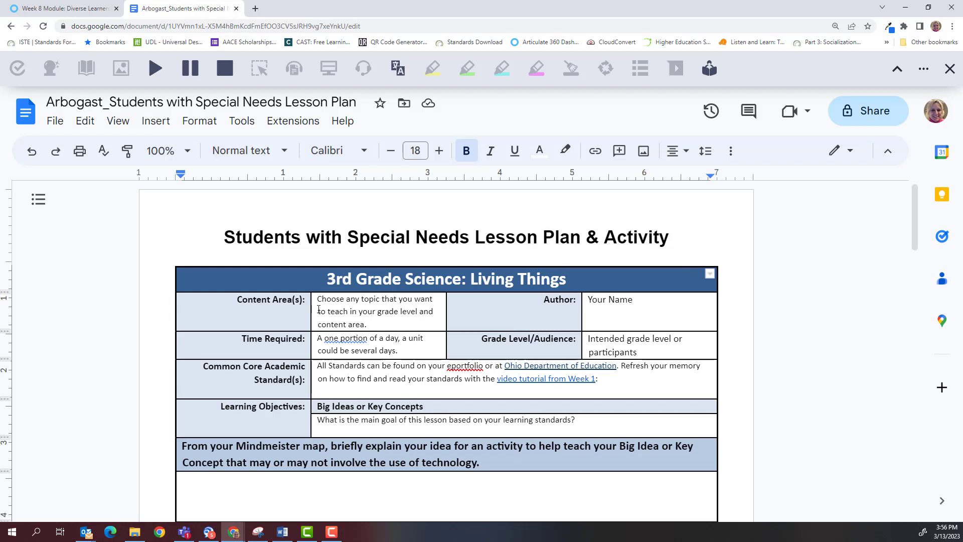
Step: Set Content Area to 'Science' and fill the Author cell with the author's full name
left_click_drag(316, 301, 385, 324)
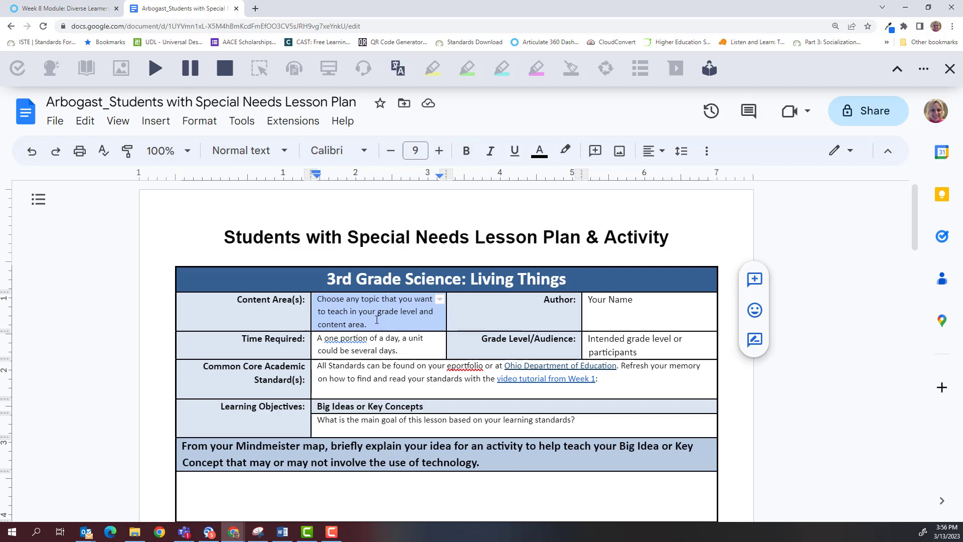
type("Science")
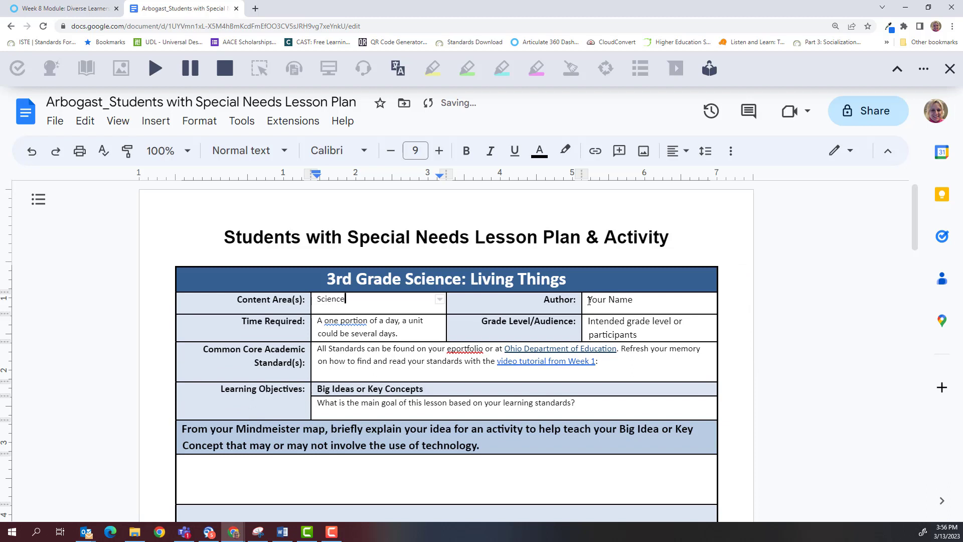
left_click_drag(588, 300, 635, 301)
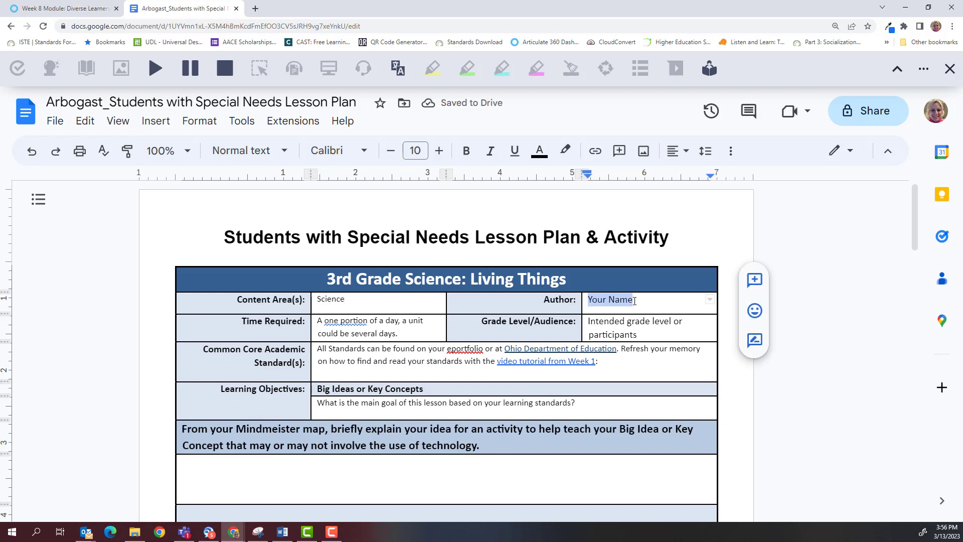
type("M")
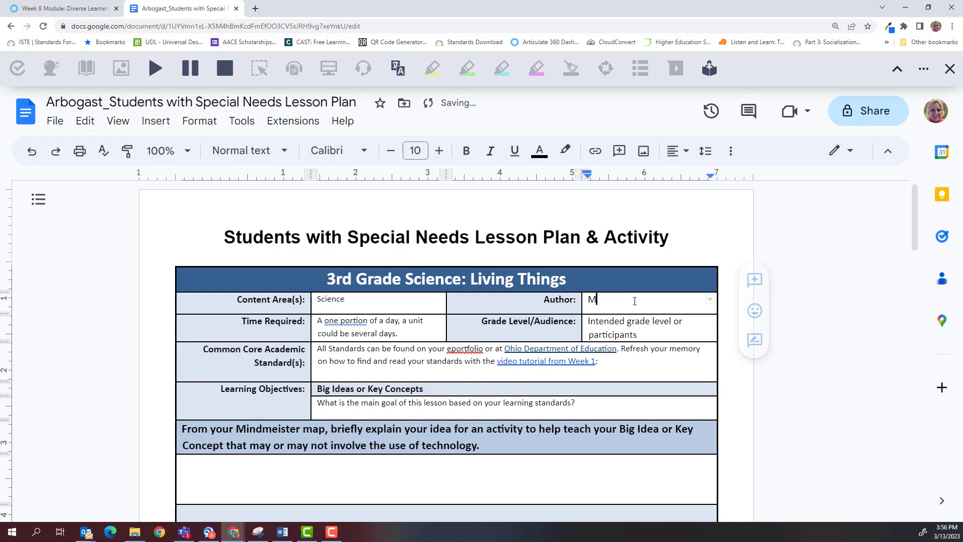
type("ichelle A")
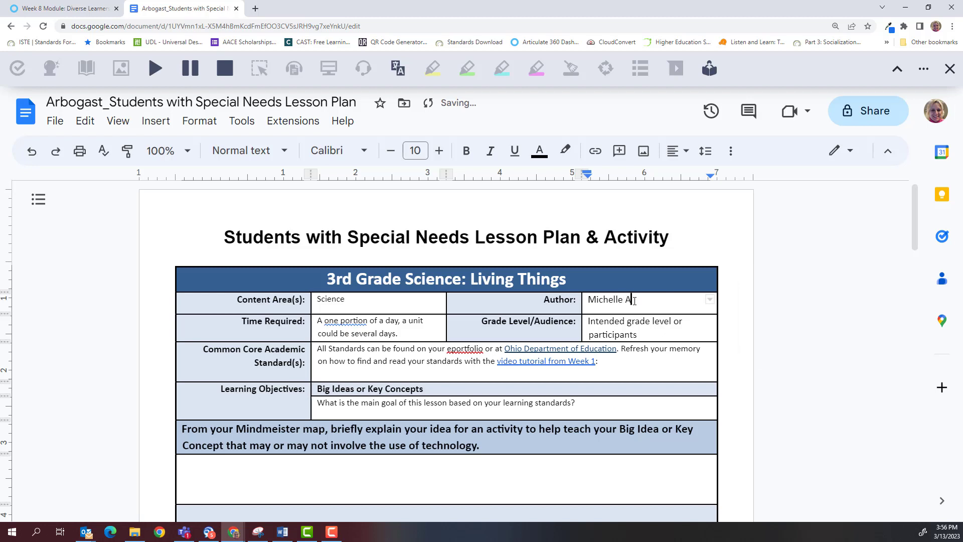
type("rbogast")
Step: Set Time Required to 'One day' and Grade Level/Audience to 'Third Grade'
left_click_drag(319, 323, 400, 331)
key("ctrl+shift+comma")
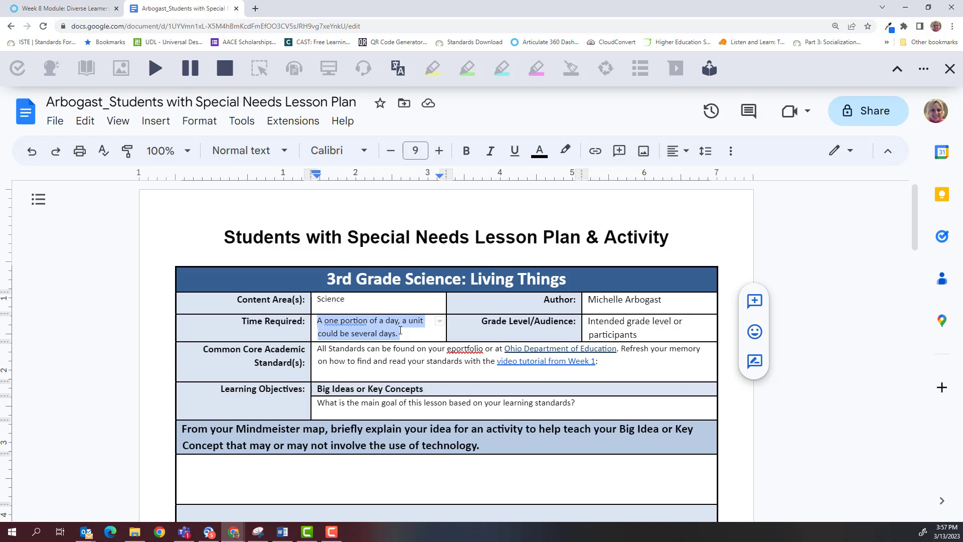
type("One day")
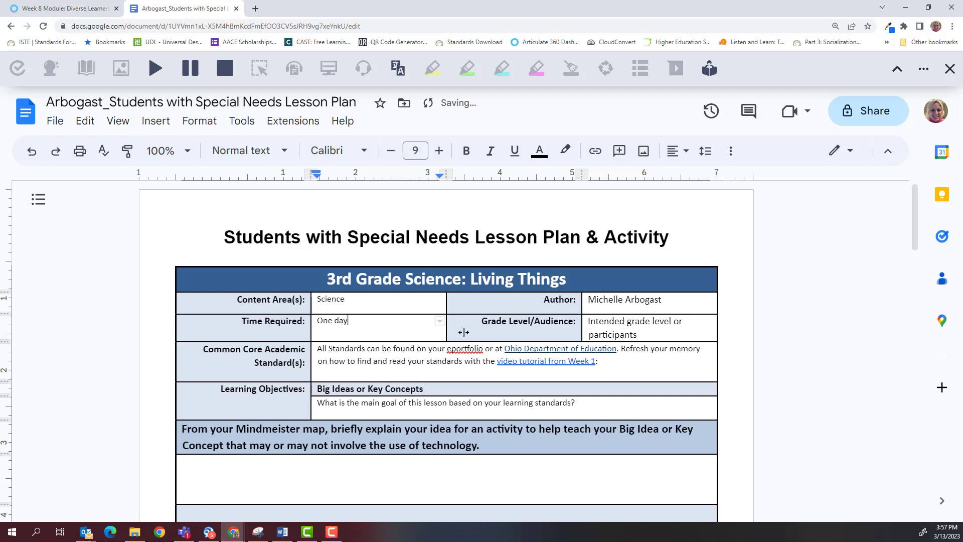
left_click_drag(585, 327, 645, 333)
key("ctrl+shift+period")
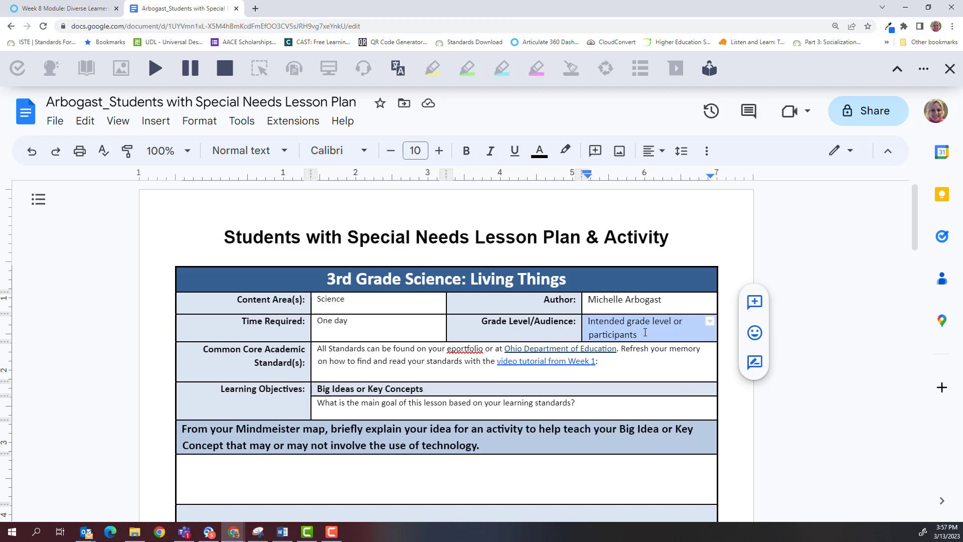
type("Third Gra")
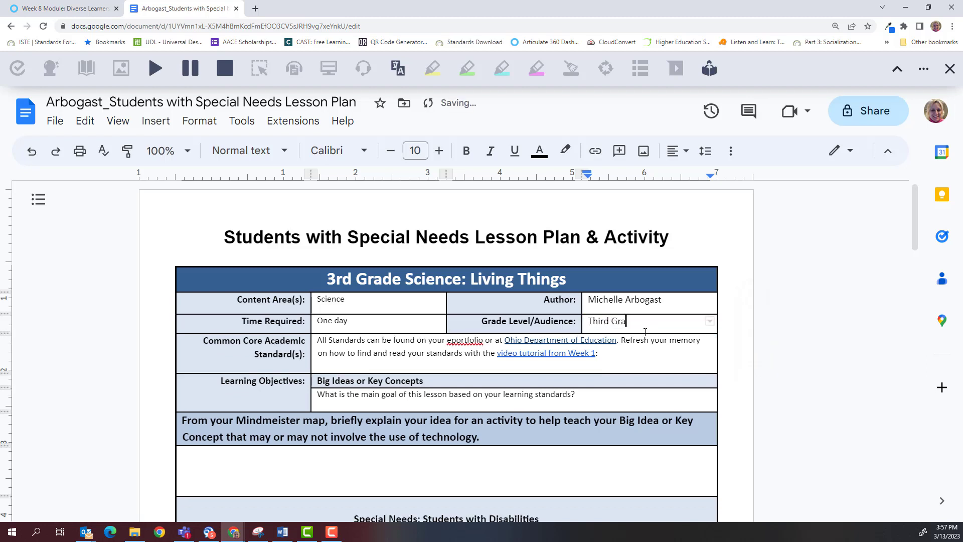
type("de")
Step: Replace the Common Core standards placeholder with 'Living things have basic needs obtained from the physical environment.'
left_click_drag(317, 340, 626, 359)
key("ctrl+shift+comma")
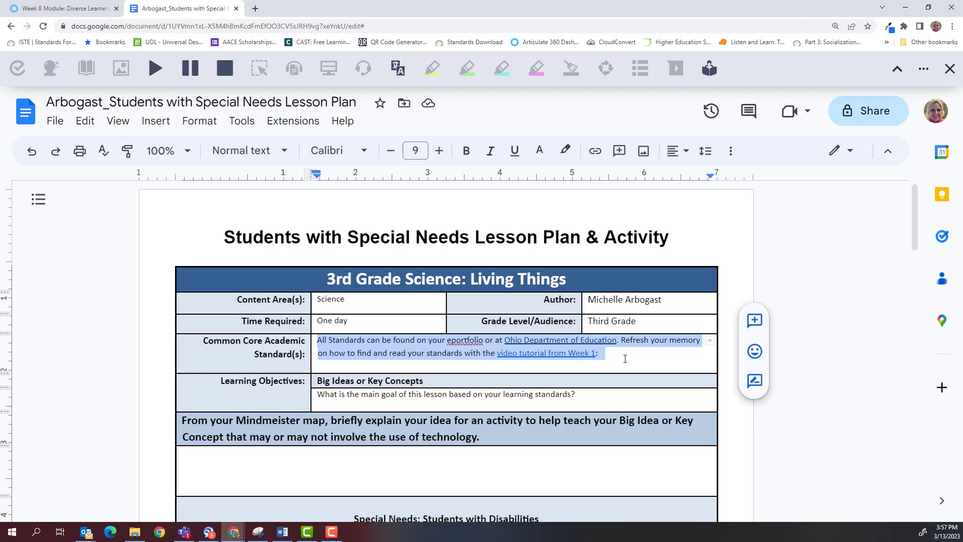
type("Living thi")
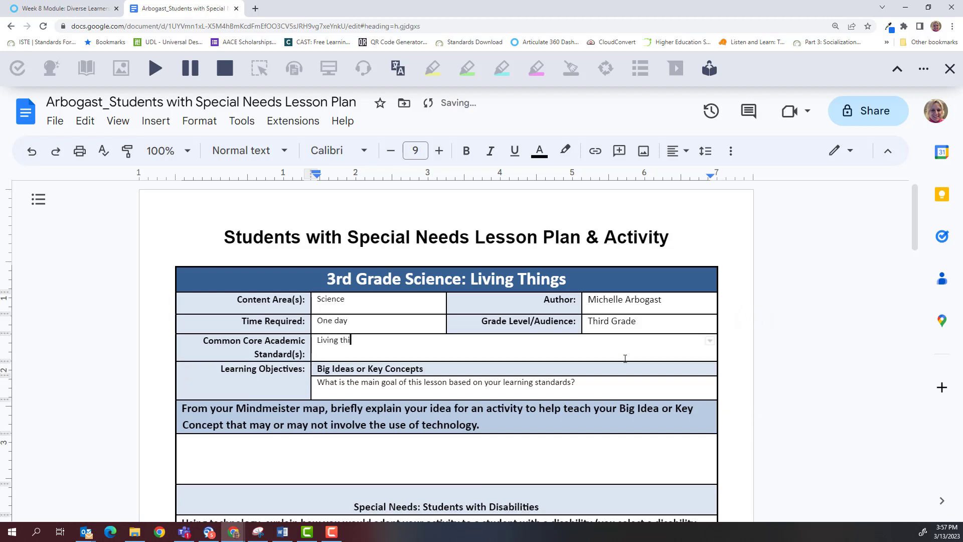
type("ngs have basic needs obtained")
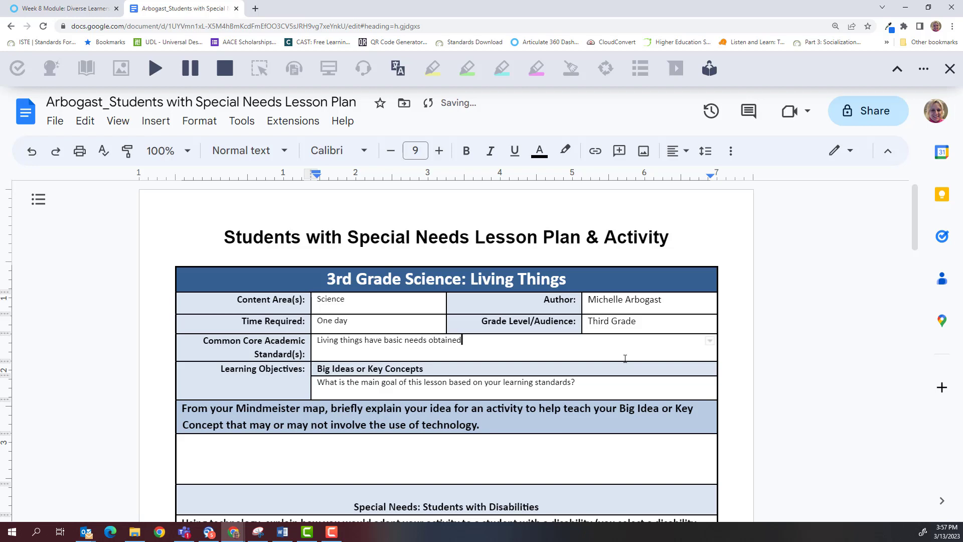
type(" from the physica")
type("l environment.")
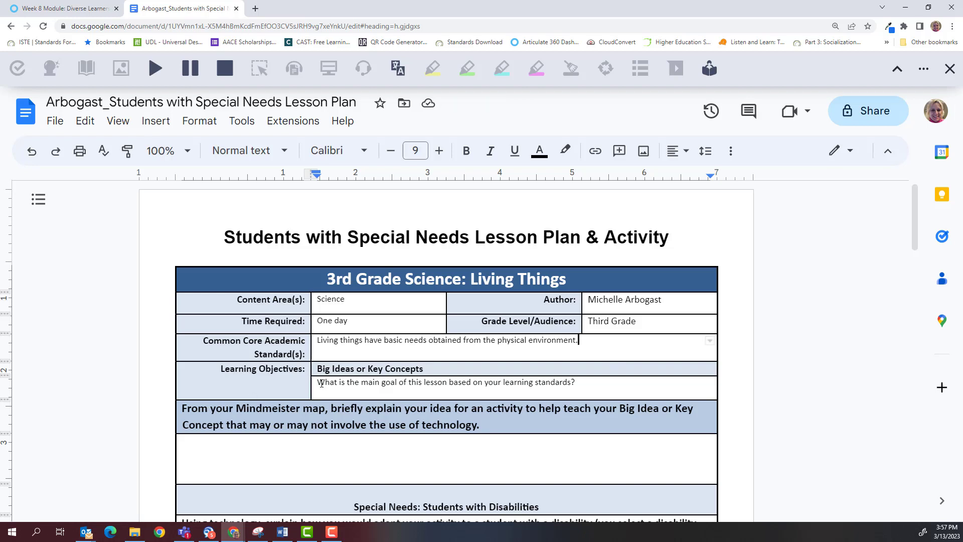
Step: Replace the Big Ideas question with 'Create a shelter for an animal based on its physical environment.'
left_click_drag(317, 382, 617, 383)
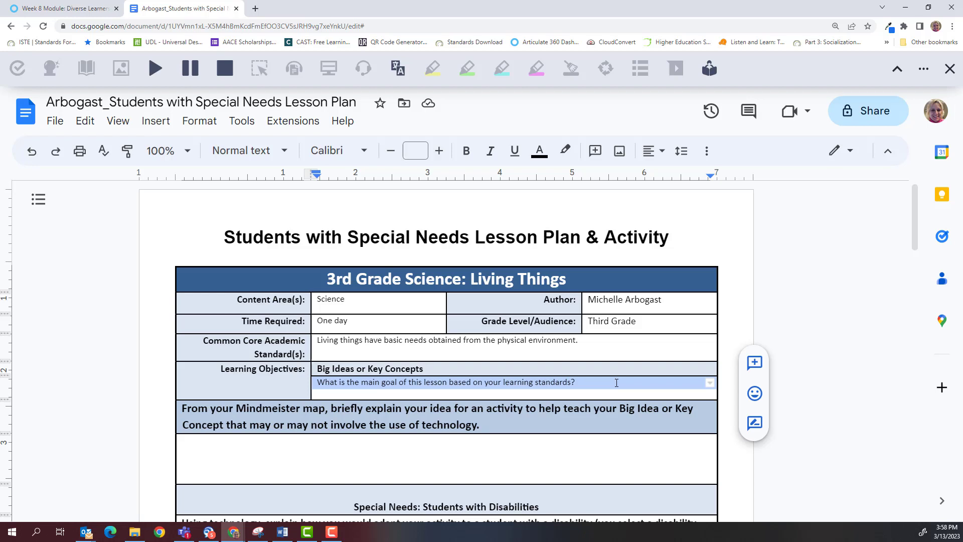
type("Create ")
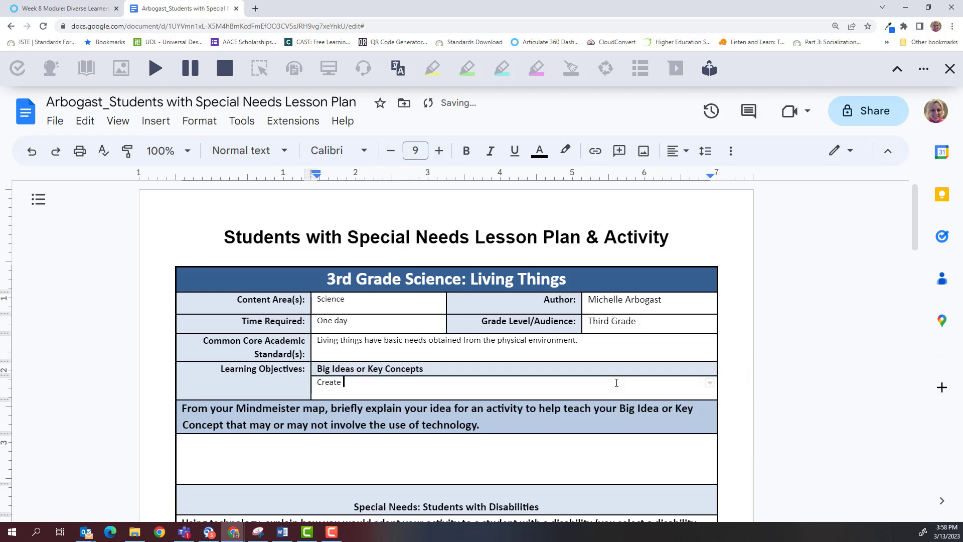
type("a shelter for an animal based on th")
key("BackSpace")
key("BackSpace")
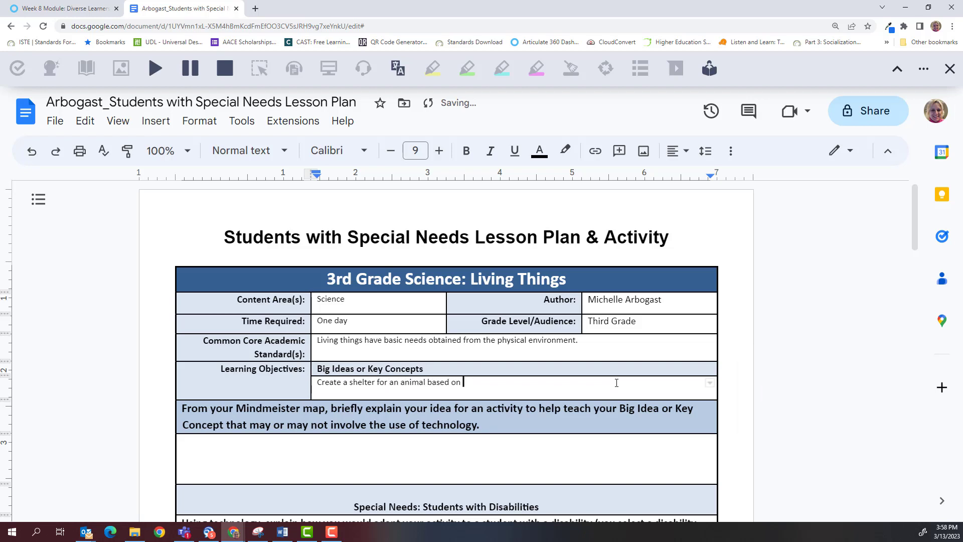
type("its physical environment.")
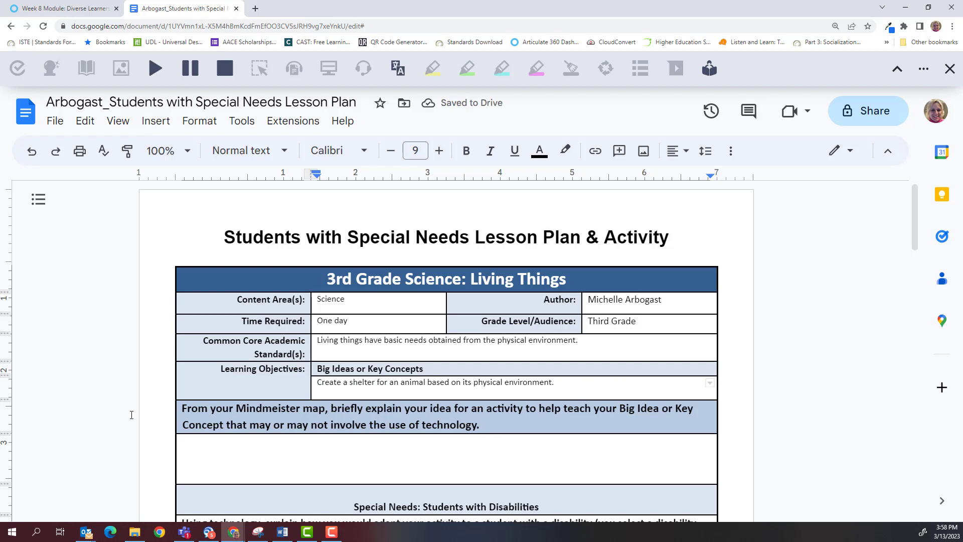
scroll(135, 419, "down", 5)
scroll(144, 420, "down", 8)
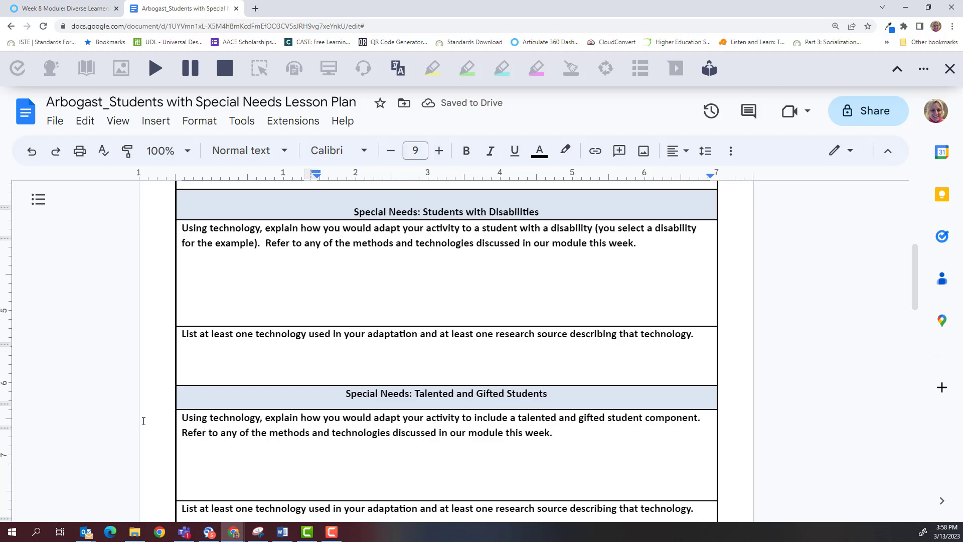
scroll(146, 422, "down", 4)
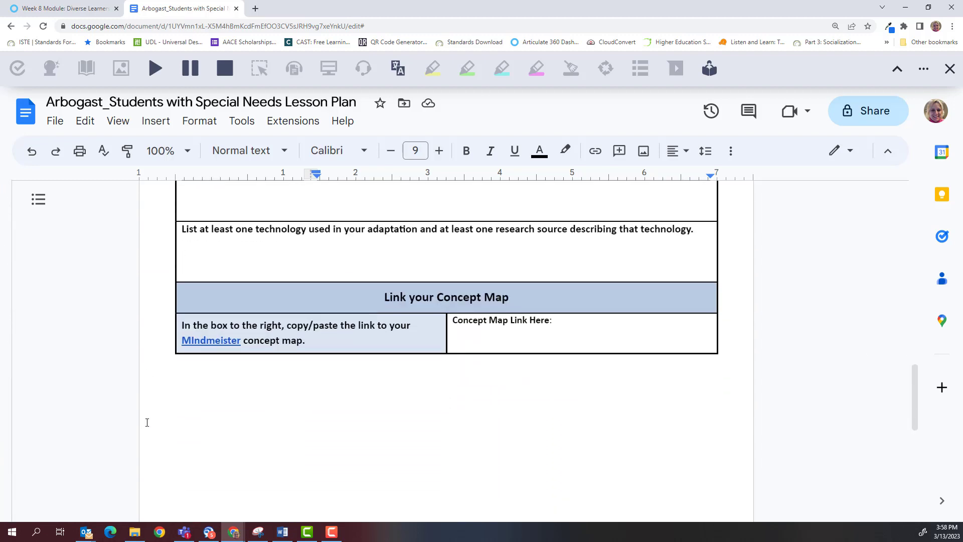
Step: Enter 'Use art supplies to build a shelter appropriate for a selected animal.' in the activity cell
scroll(147, 422, "up", 15)
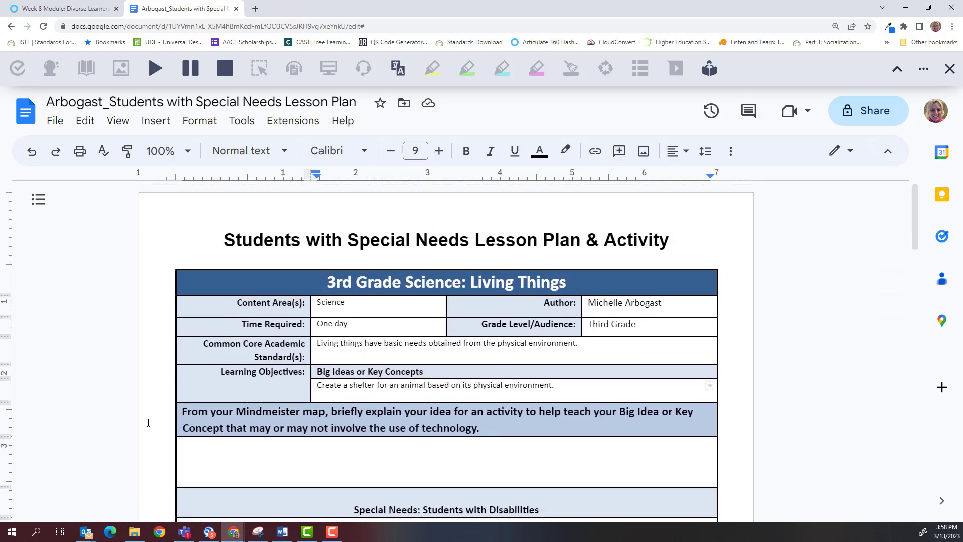
scroll(148, 423, "down", 2)
left_click(225, 360)
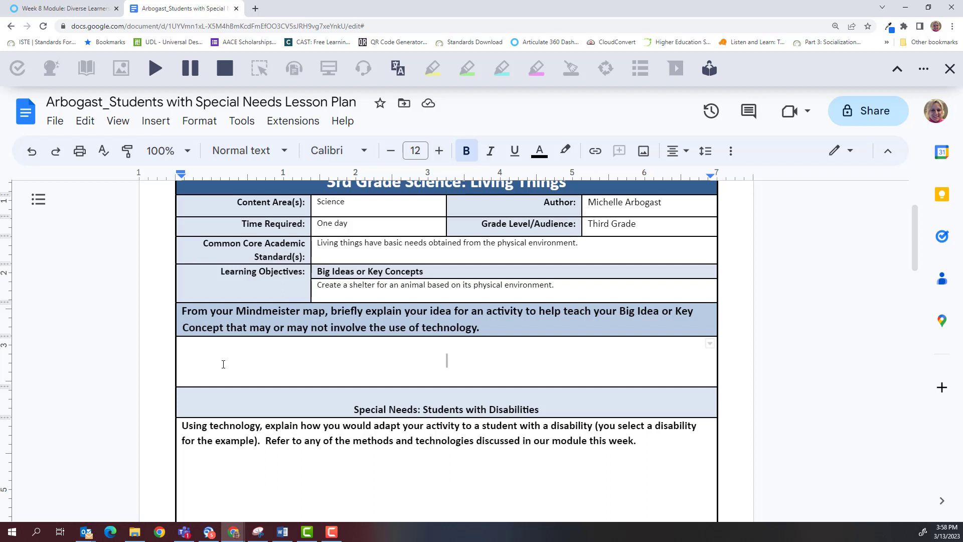
type("Use")
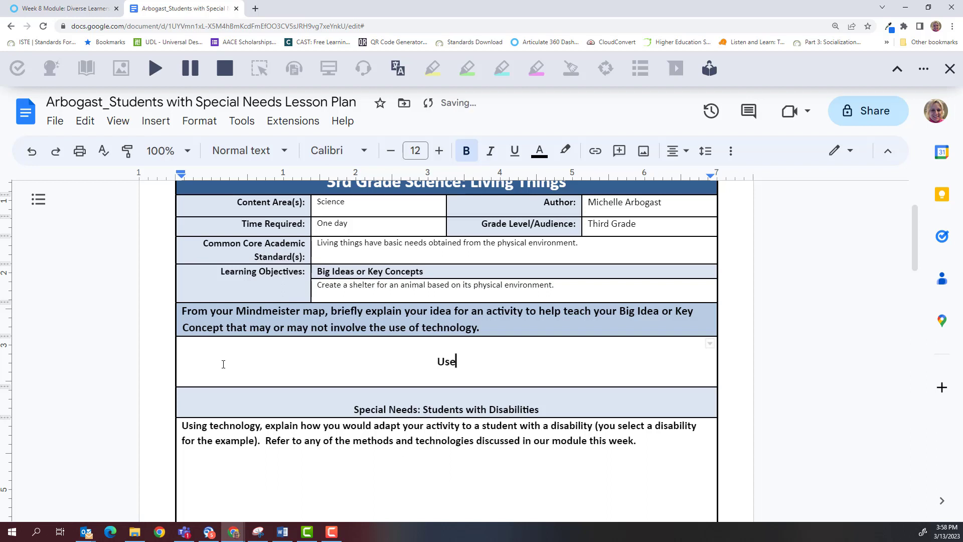
type(" art supplies t")
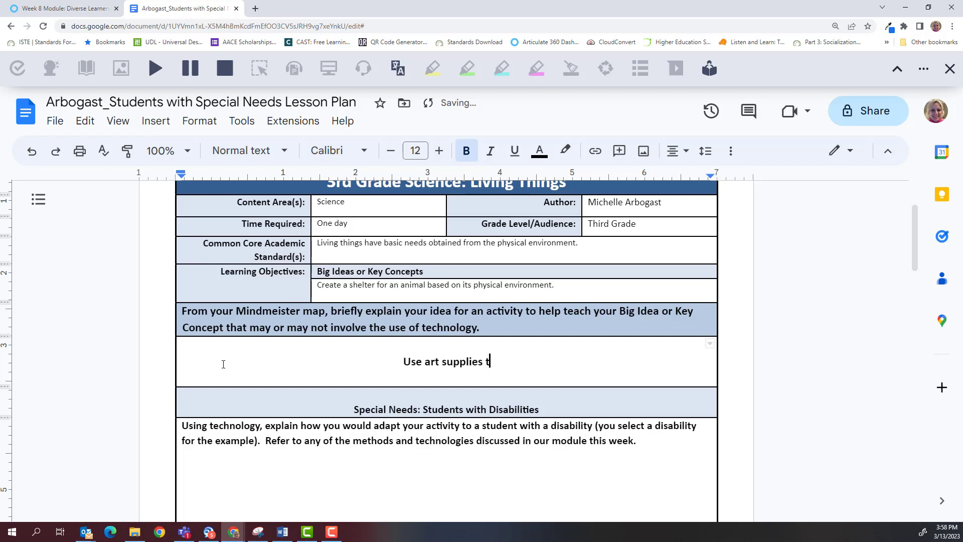
type("o build a sh")
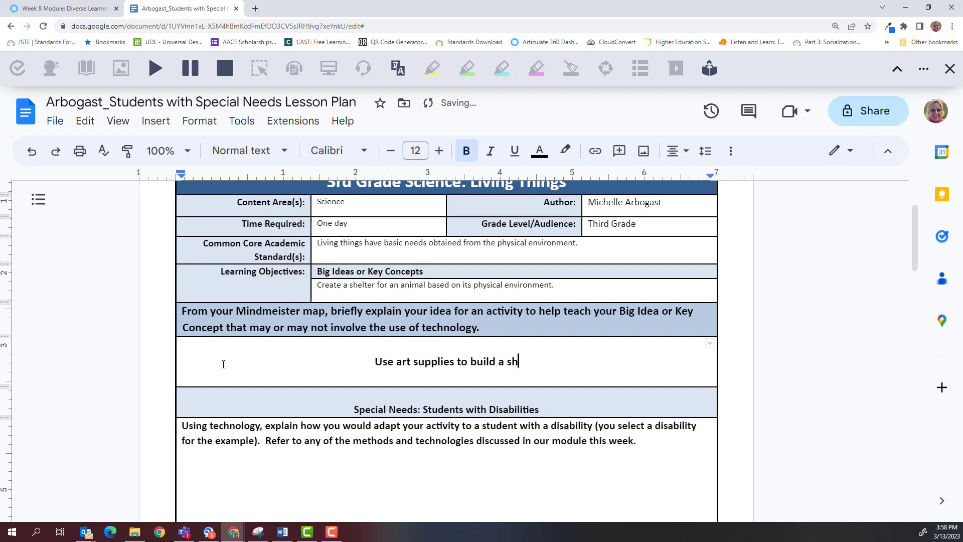
type("elter approp")
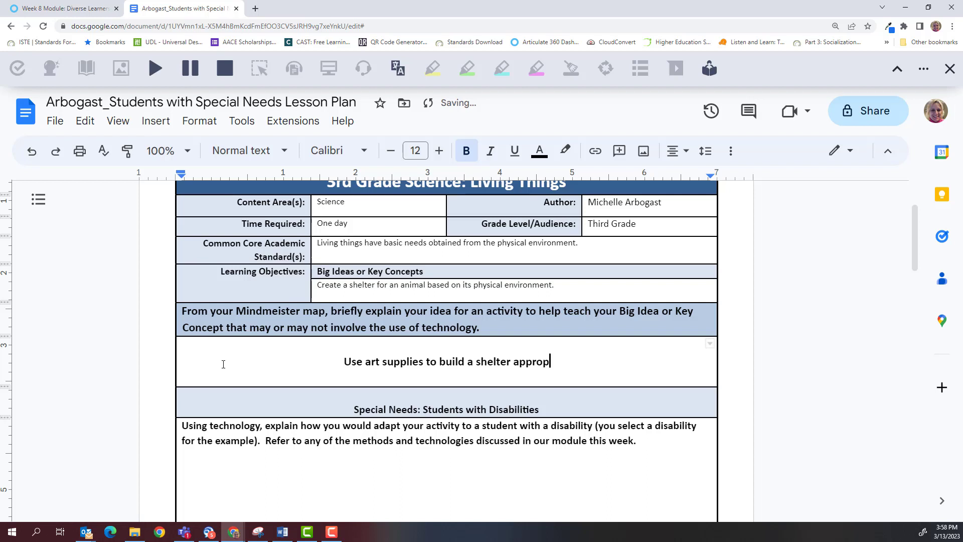
type("riate f")
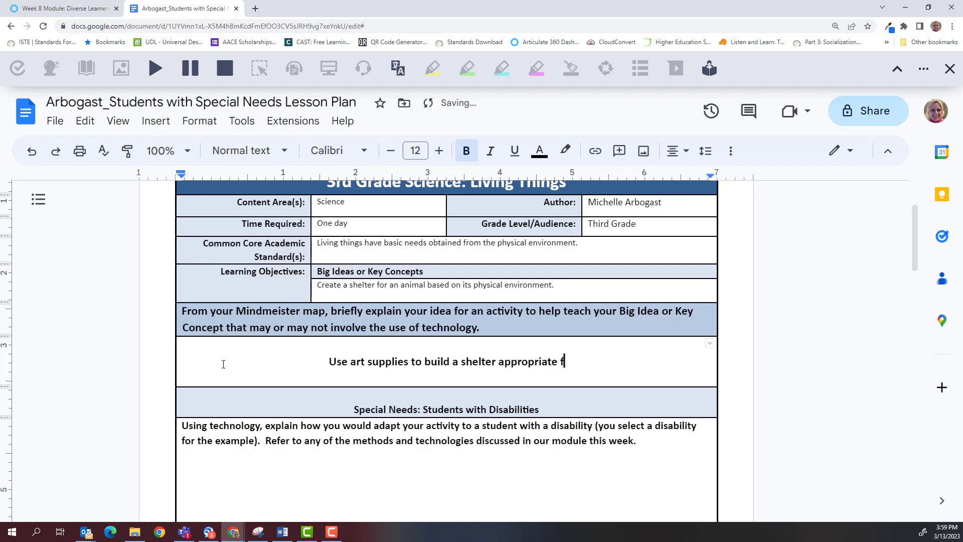
type("or a selected animal.")
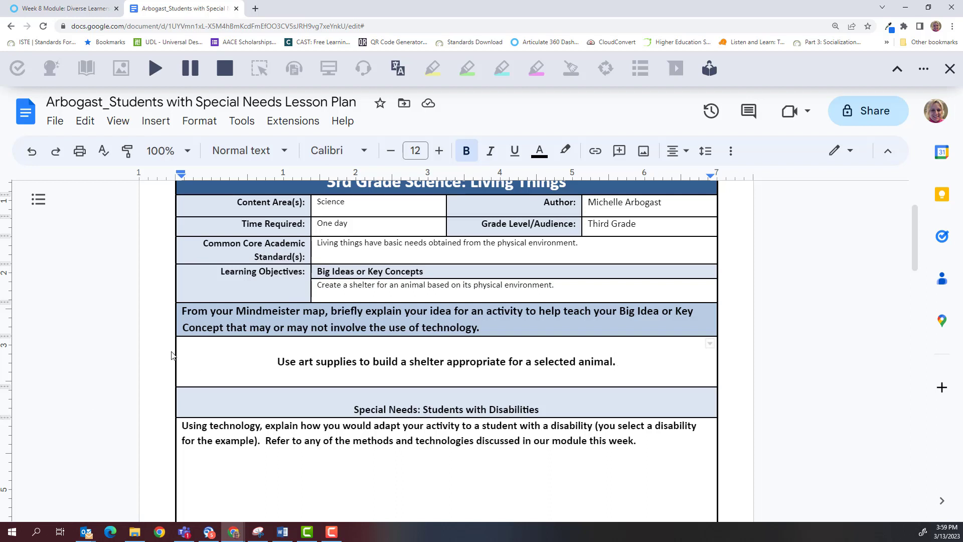
Step: Scroll down to the Special Needs: Students with Disabilities section
scroll(213, 361, "down", 2)
scroll(213, 360, "down", 2)
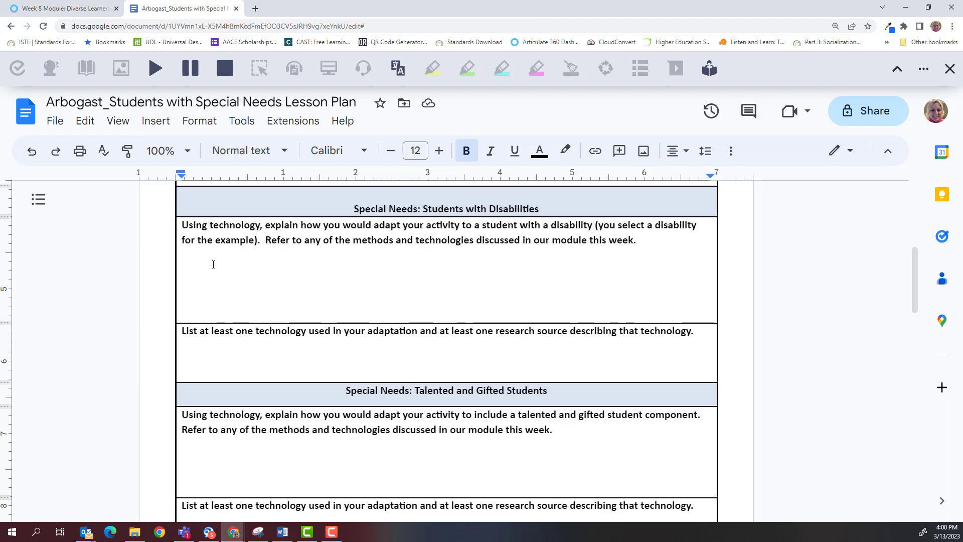
Step: Place the cursor in the blank answer cell below the disability adaptation question
left_click(201, 271)
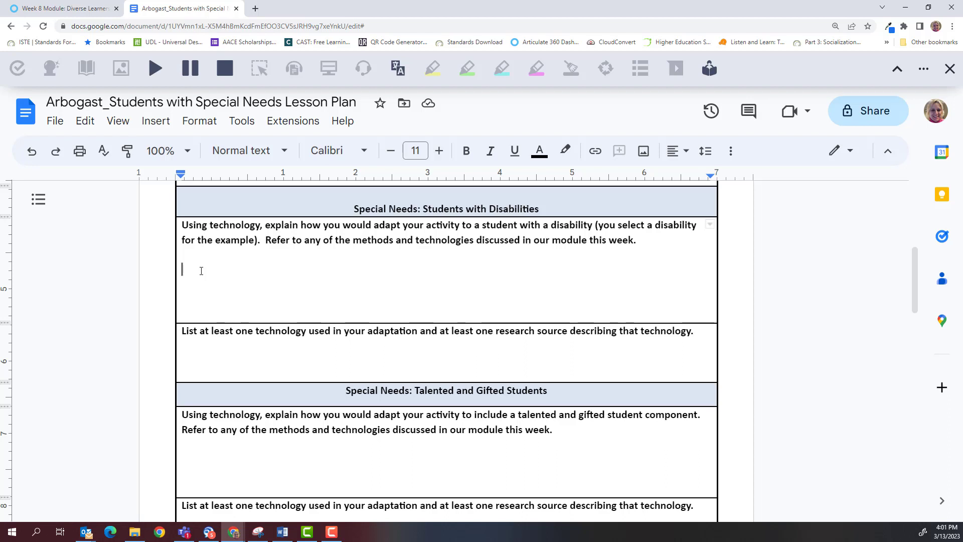
Step: Add a 'Visual Impairement:' adaptation: instructions read by an adult or the Google Read/Write app
type("Have")
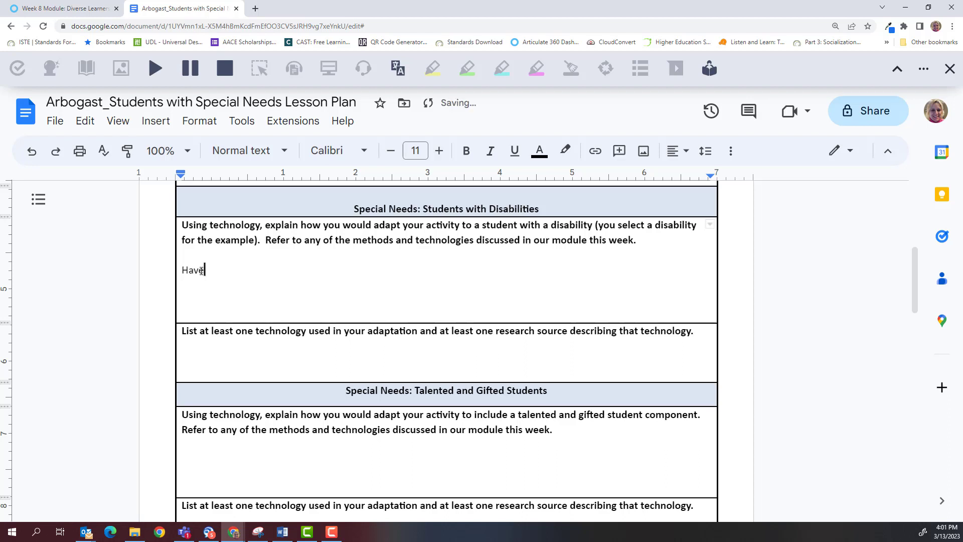
type(" the instruction")
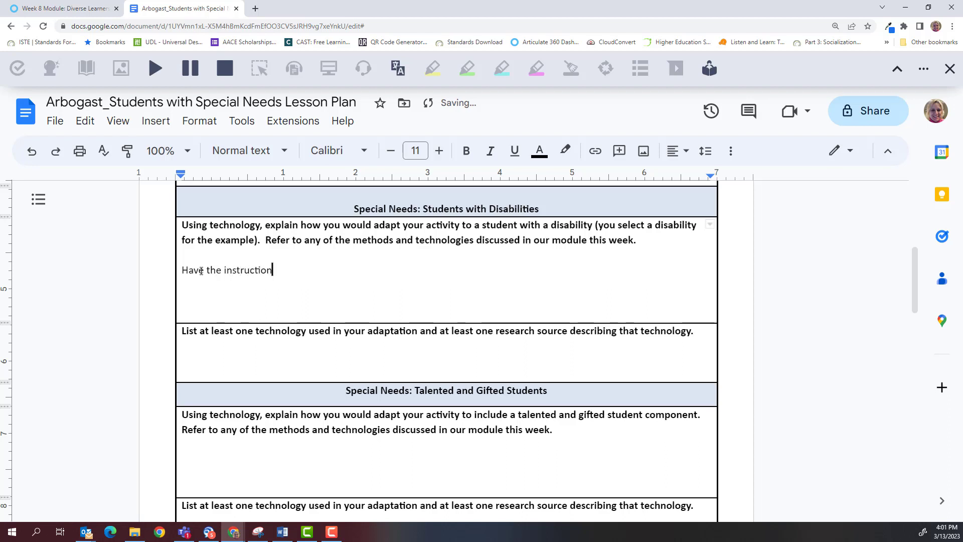
type("s read to the student by an a")
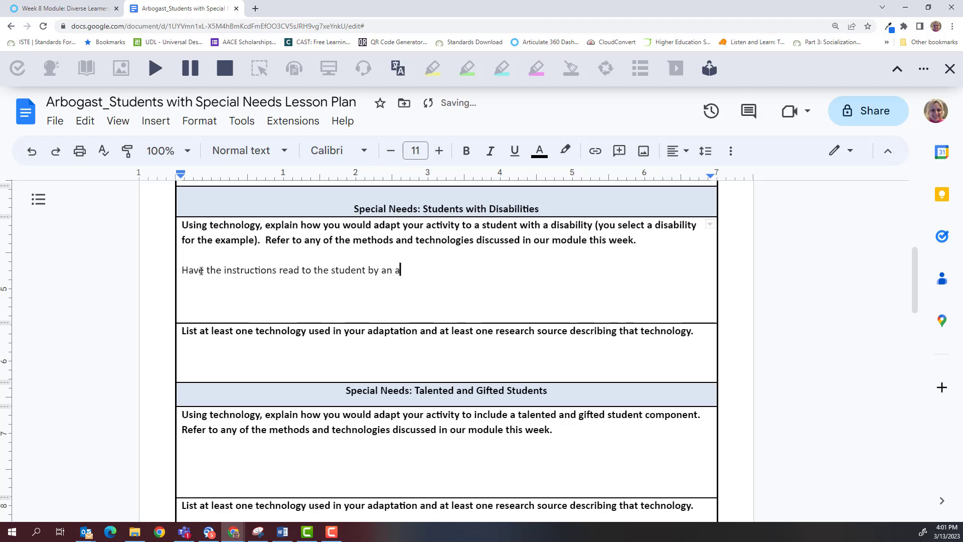
type("dult or via ")
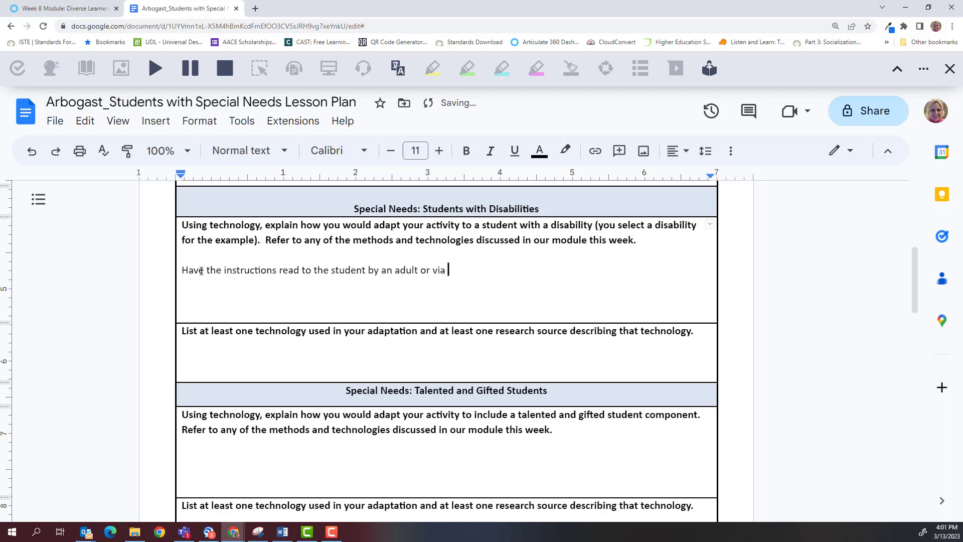
type("the Google Re")
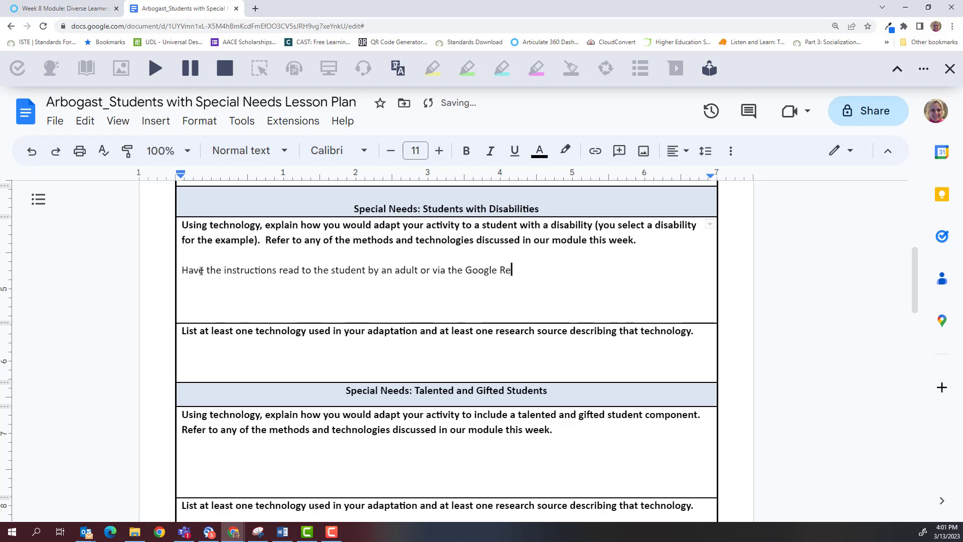
type("ad/Write app.")
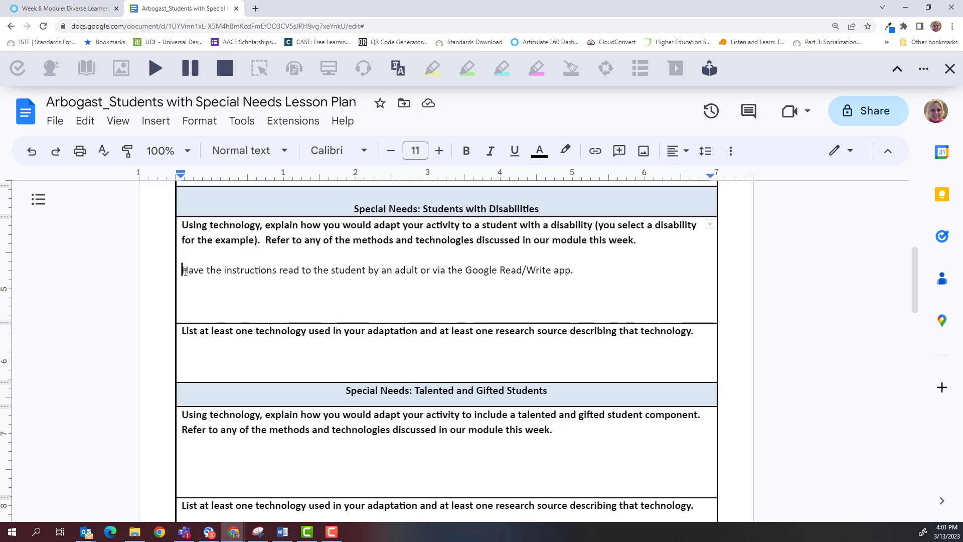
type("Visual ")
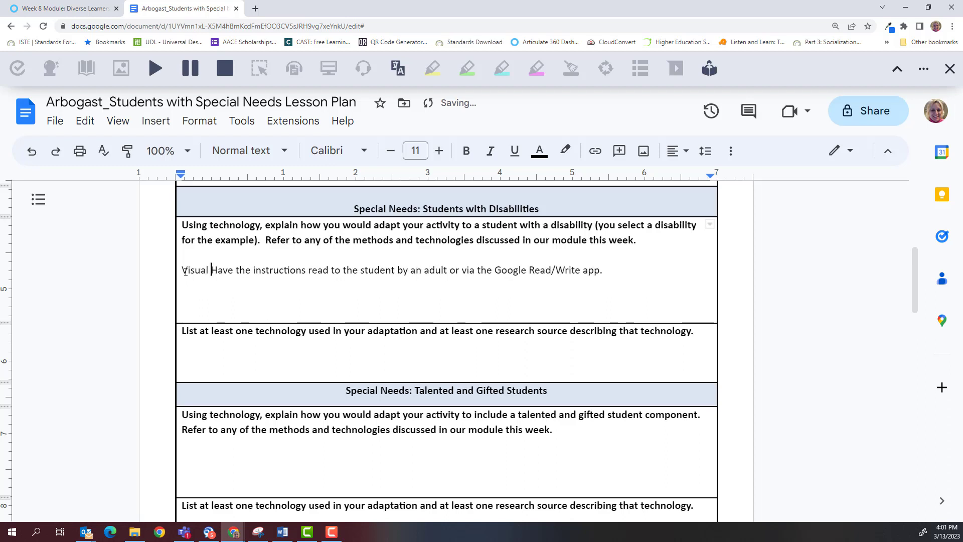
type("Impairem")
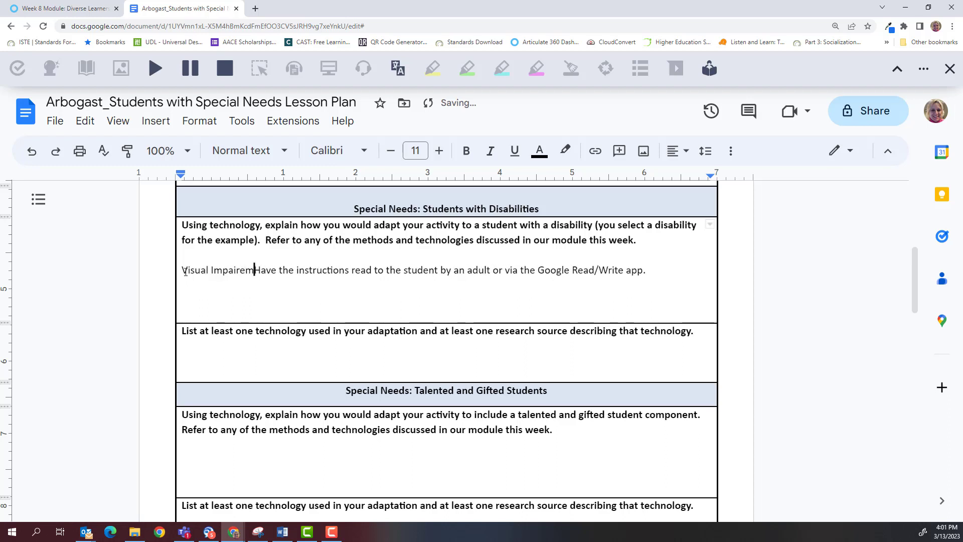
type("ent:")
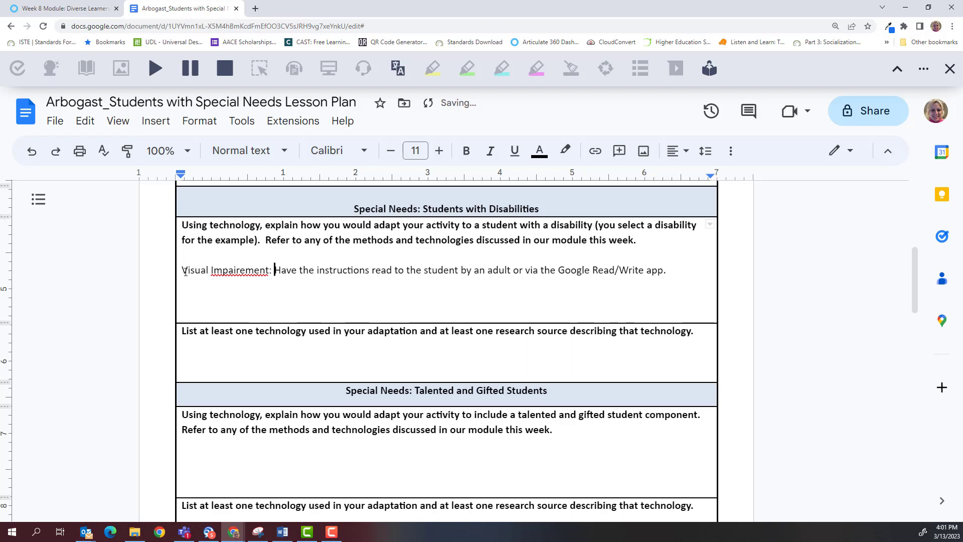
Step: Correct the misspelled 'Impairement' to 'Impairment' using the spelling suggestion
left_click(225, 271)
right_click(225, 270)
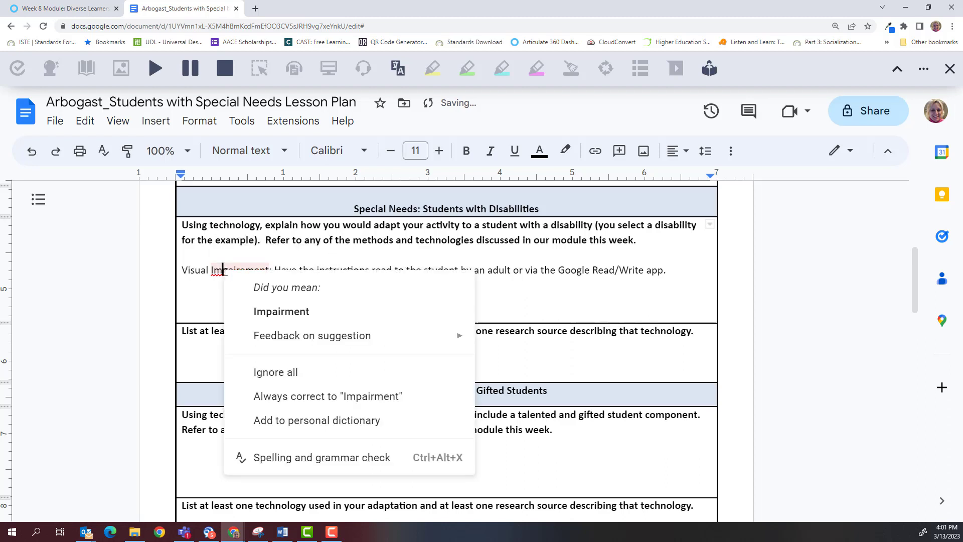
left_click(277, 311)
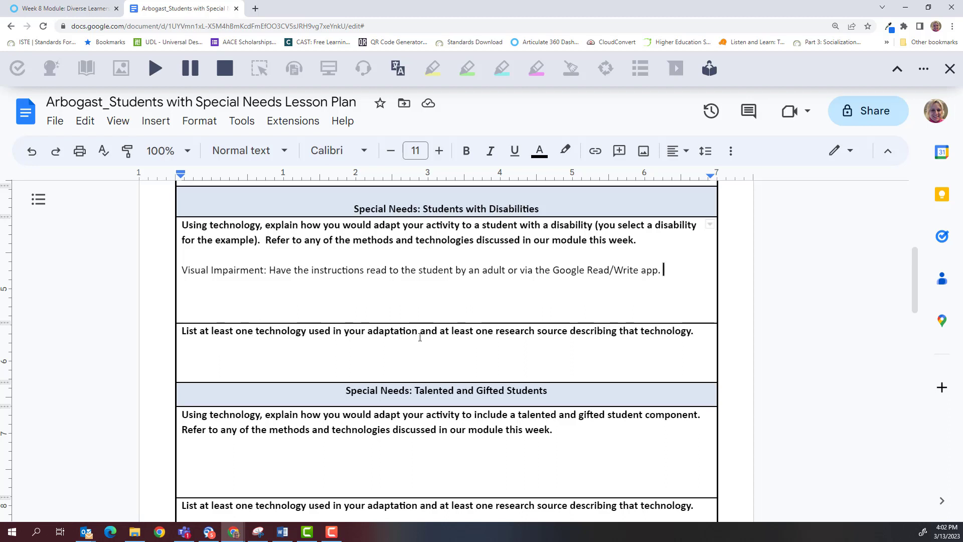
Step: Enter 'Google Read/Write app (technology)' and 'Research source is Google Read/Write App Information' below the technology prompt
left_click(226, 354)
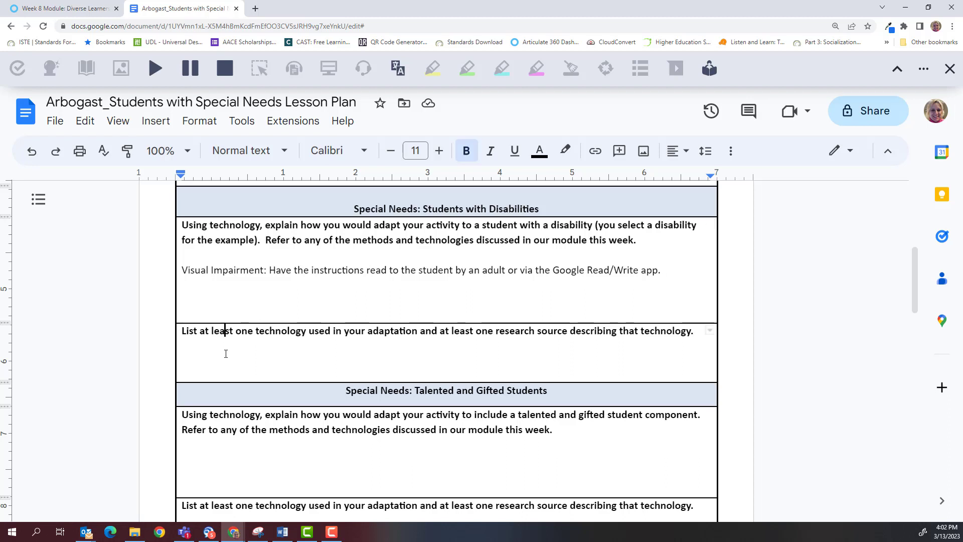
left_click(703, 339)
key("Return")
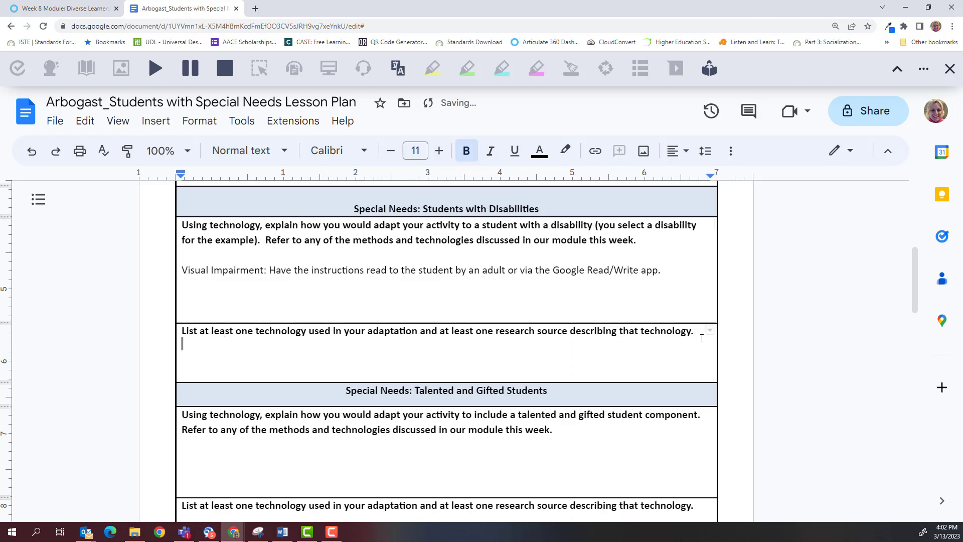
key("Return")
type("Goo")
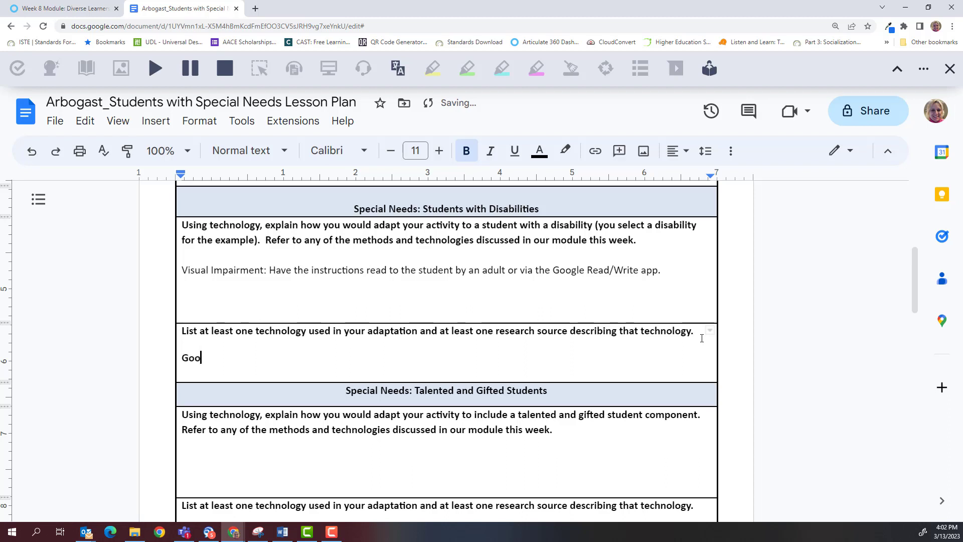
type("gle Read/Write app")
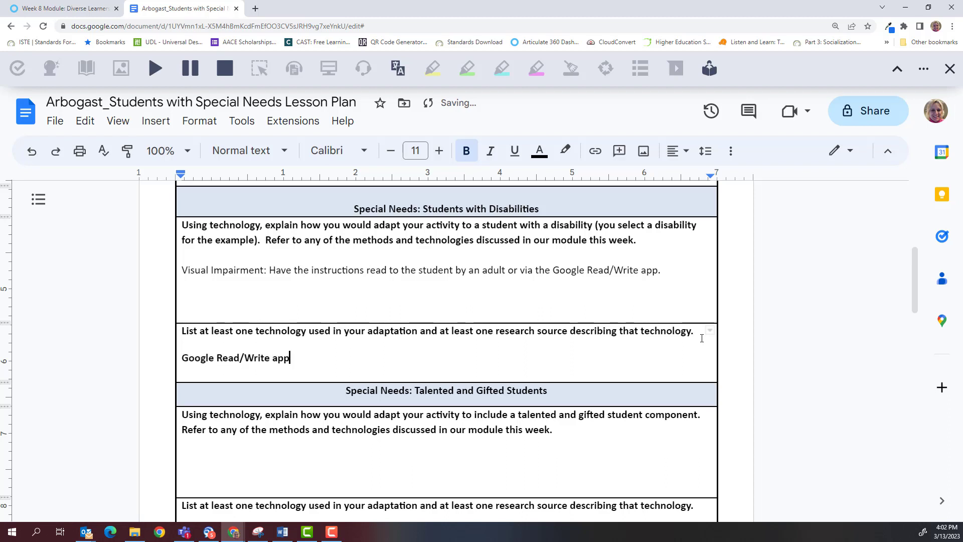
type(" (technology)")
key("Return")
type("Researc")
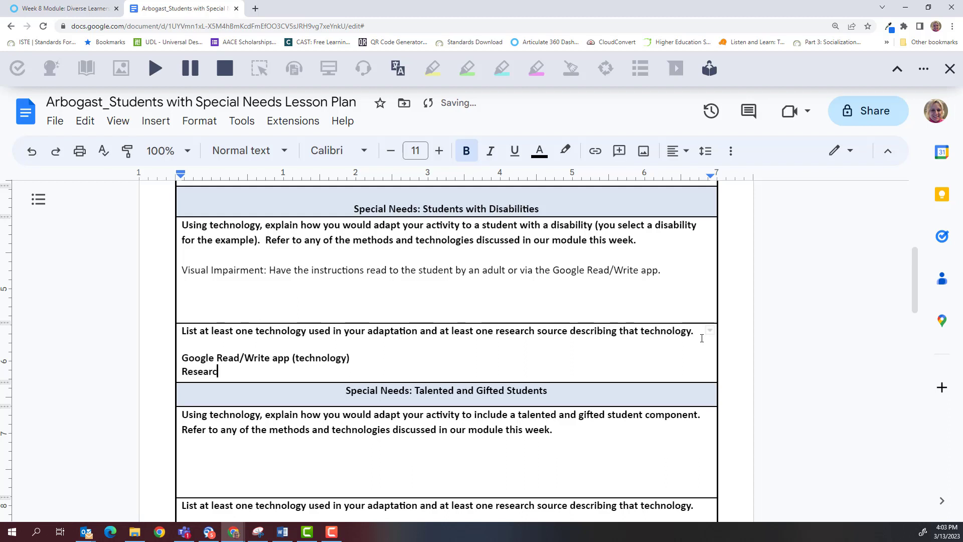
type("h source is Goo")
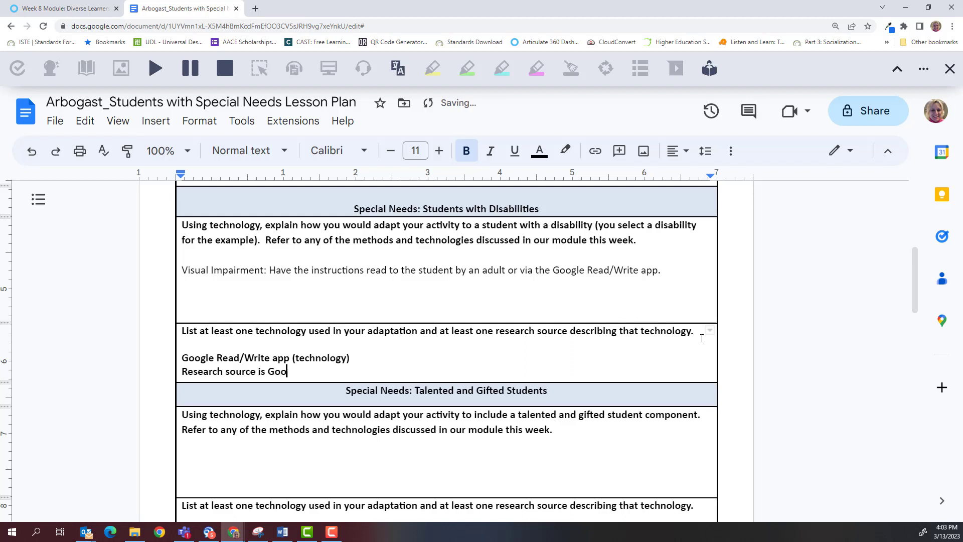
type("gle Read/")
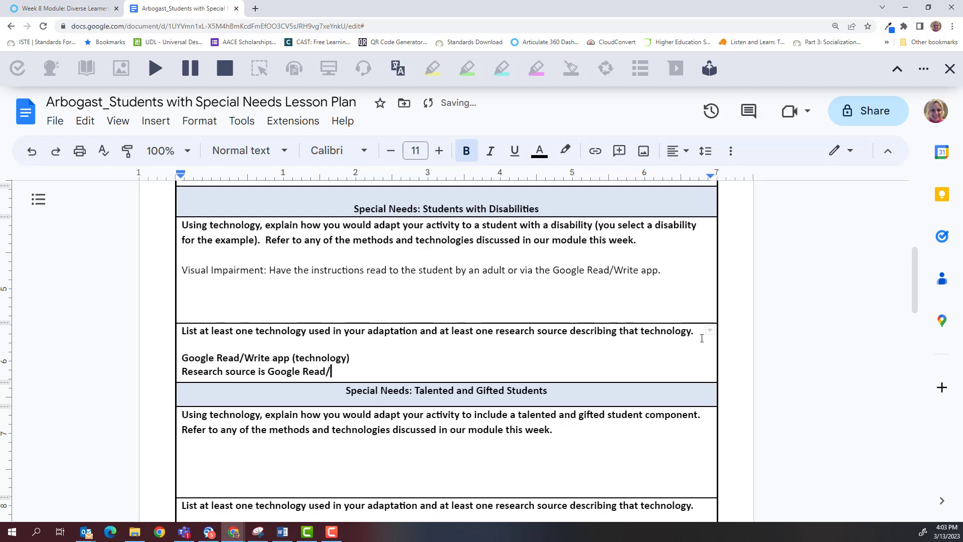
type("Write App Information")
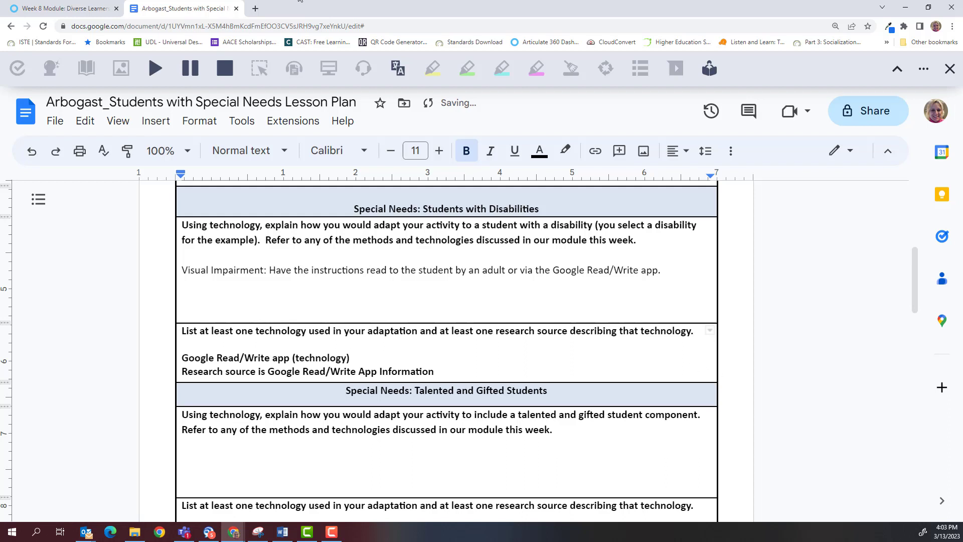
Step: Search 'google read write app' in a new tab and copy the Read&Write Chrome Web Store address
key("ctrl+t")
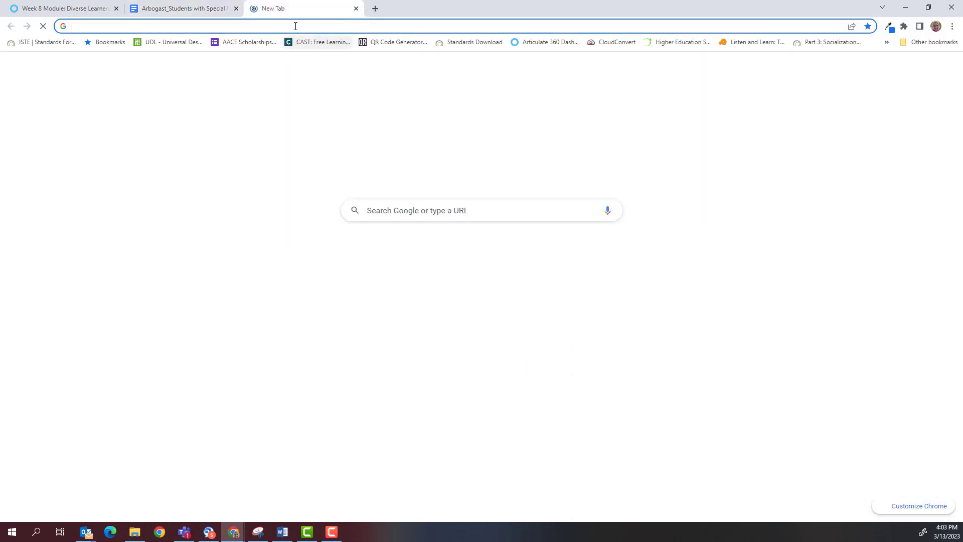
left_click(295, 25)
type("goog")
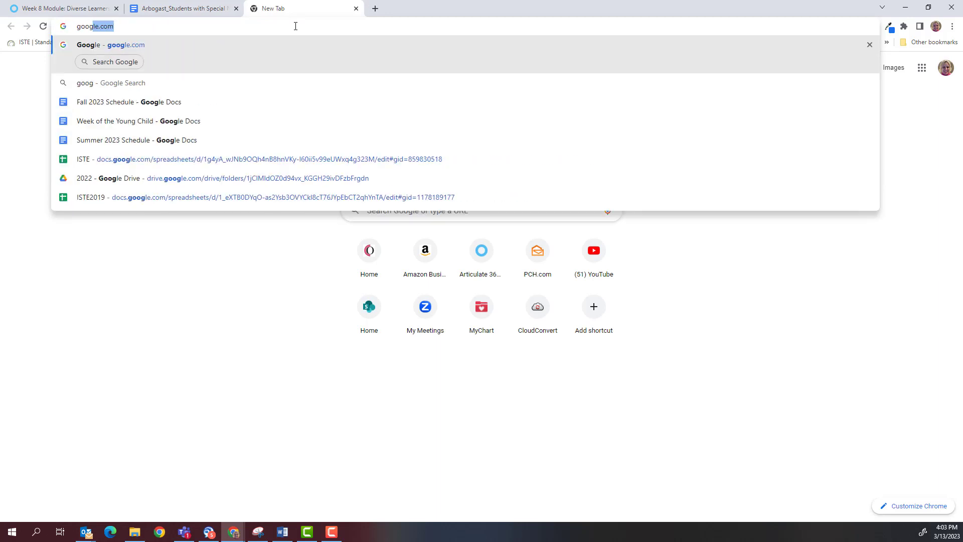
type("le read write app")
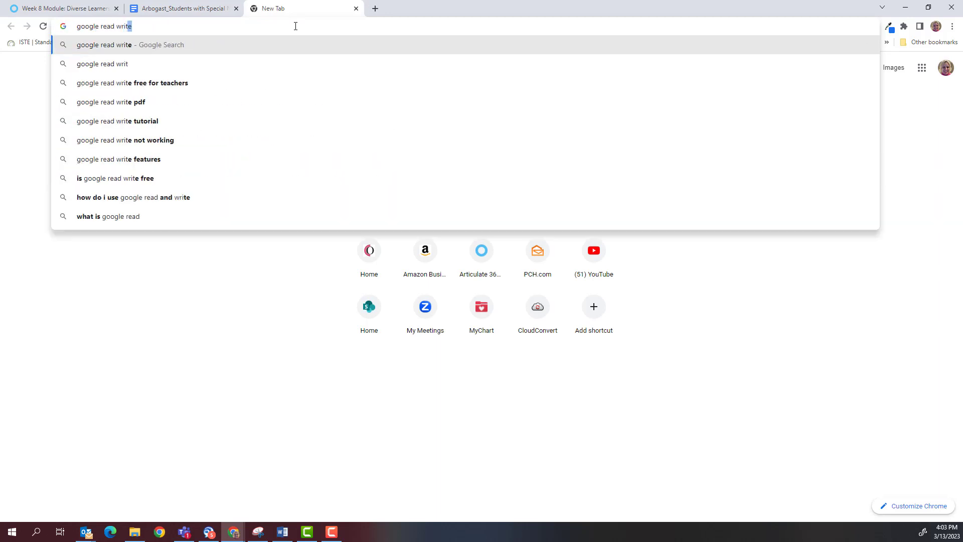
key("Return")
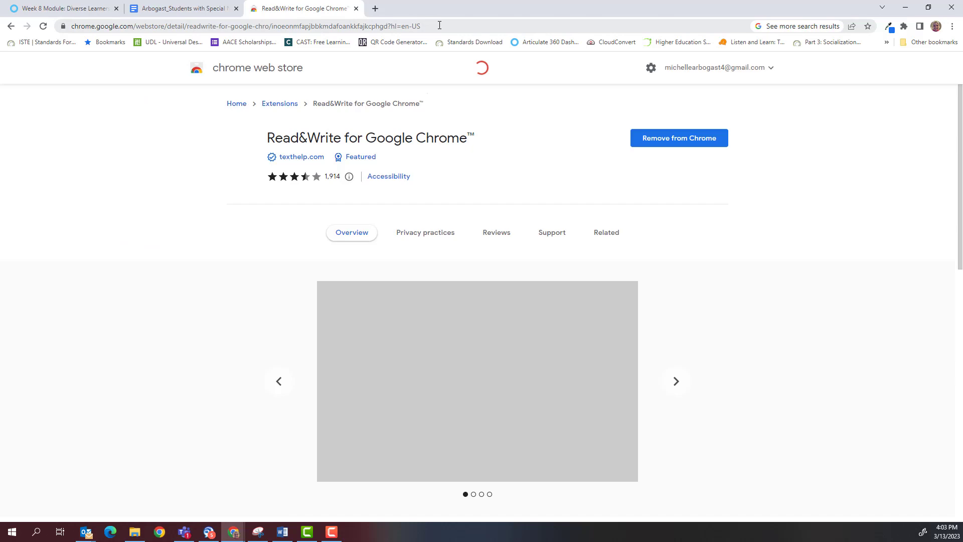
left_click(438, 25)
key("ctrl+c")
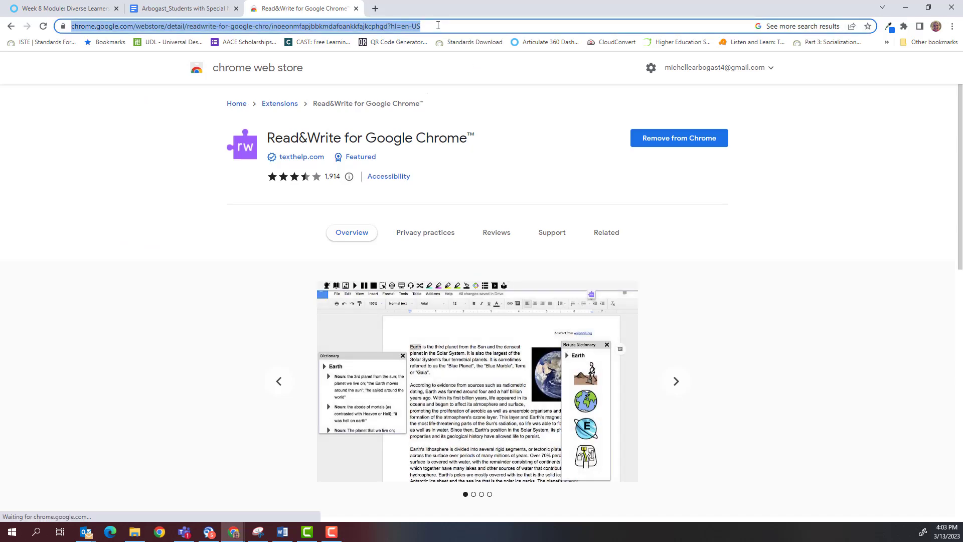
left_click(203, 9)
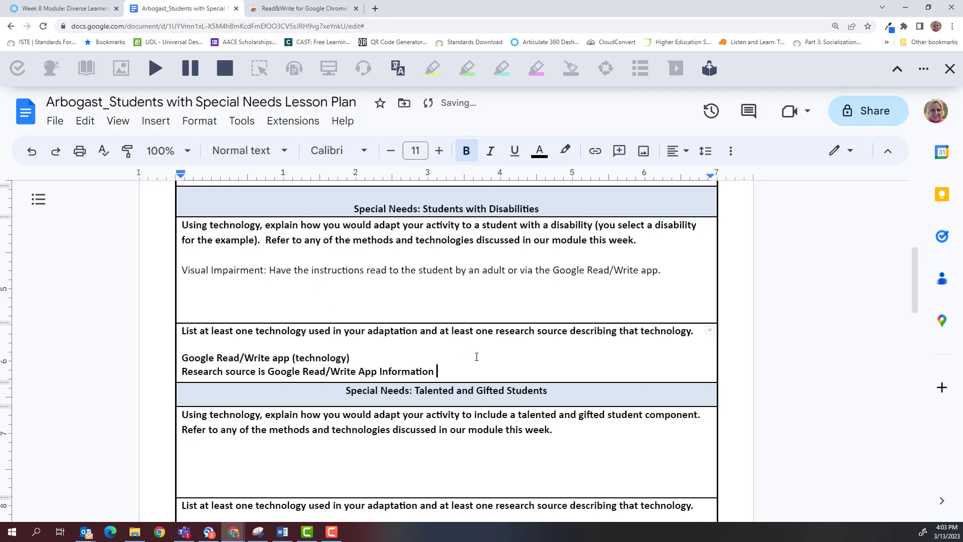
Step: Paste the Read&Write Web Store link on a new line under the research source sentence
key("Return")
key("ctrl+v")
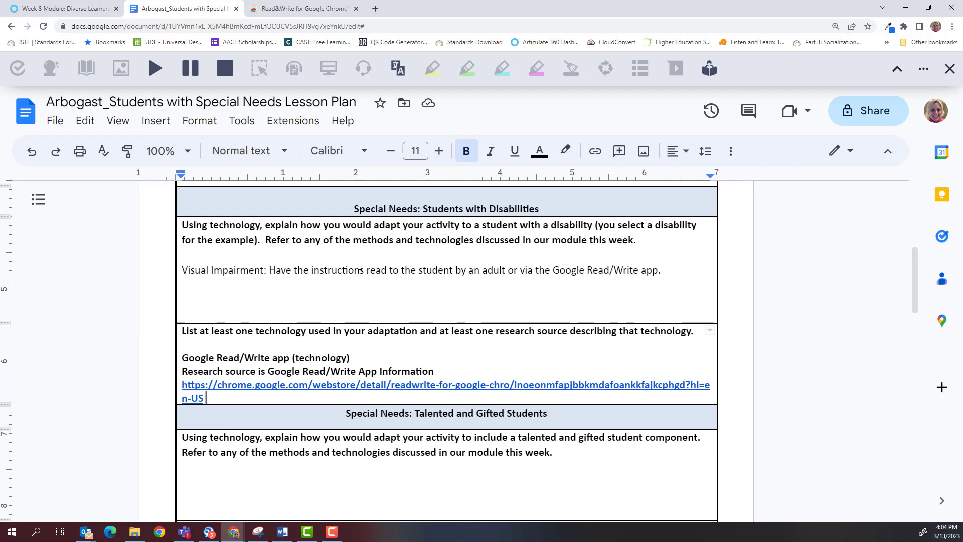
left_click(324, 271)
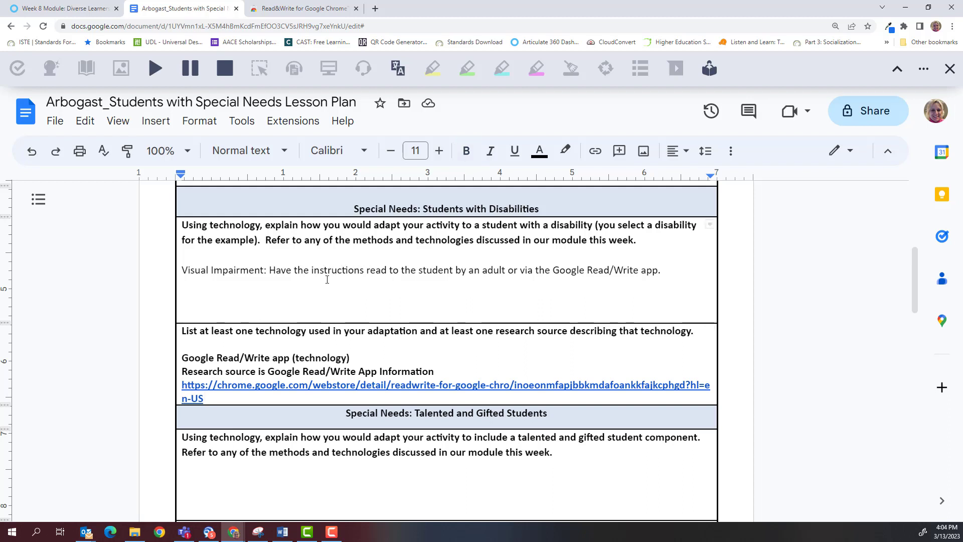
Step: Type a left-aligned talented-and-gifted answer about building an animal habitat and shelter in Minecraft for Education
scroll(325, 278, "down", 4)
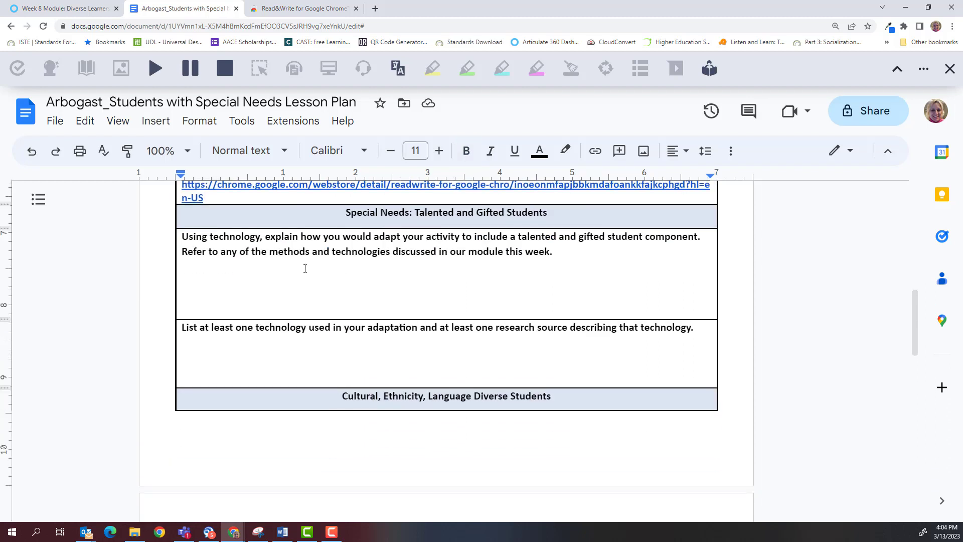
left_click(200, 282)
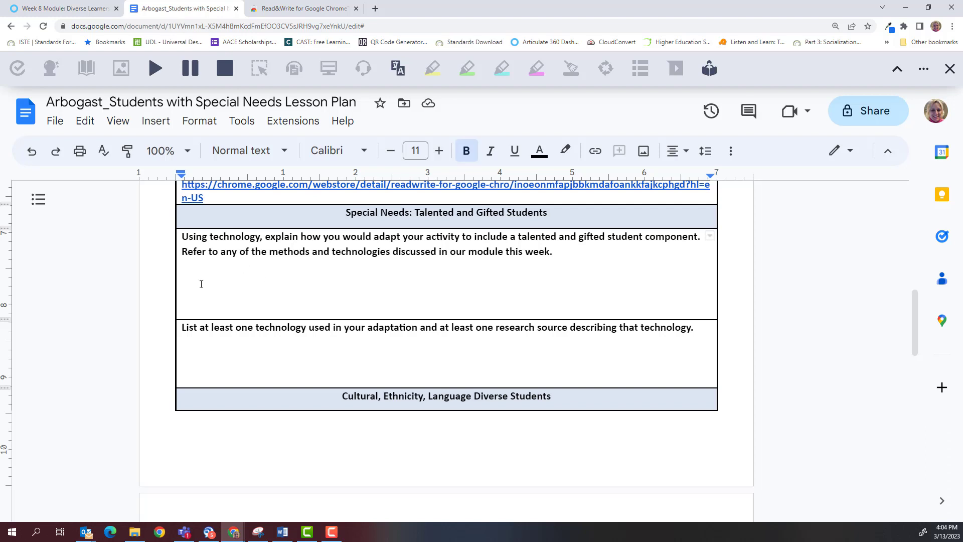
key("ctrl+shift+l")
type("Allow students t")
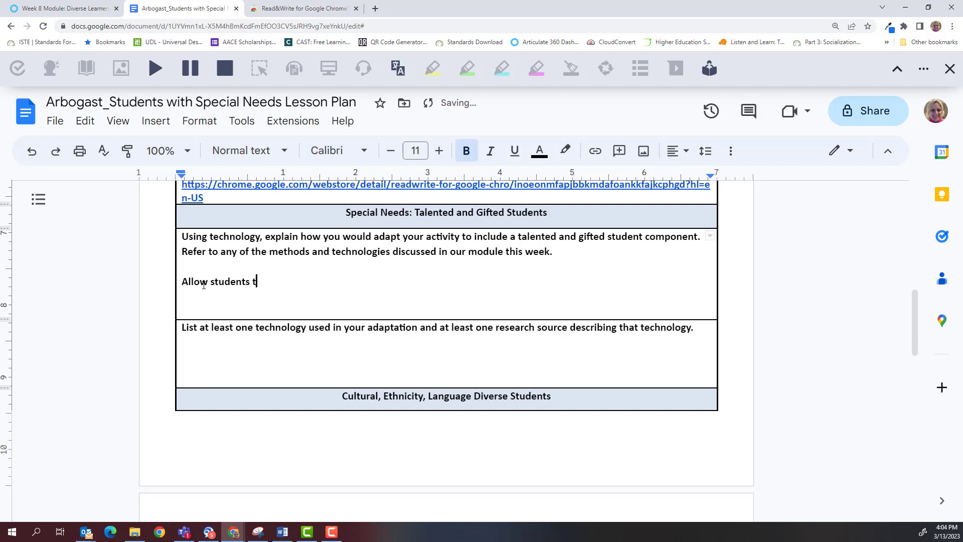
type("o use Minecraft for Ed")
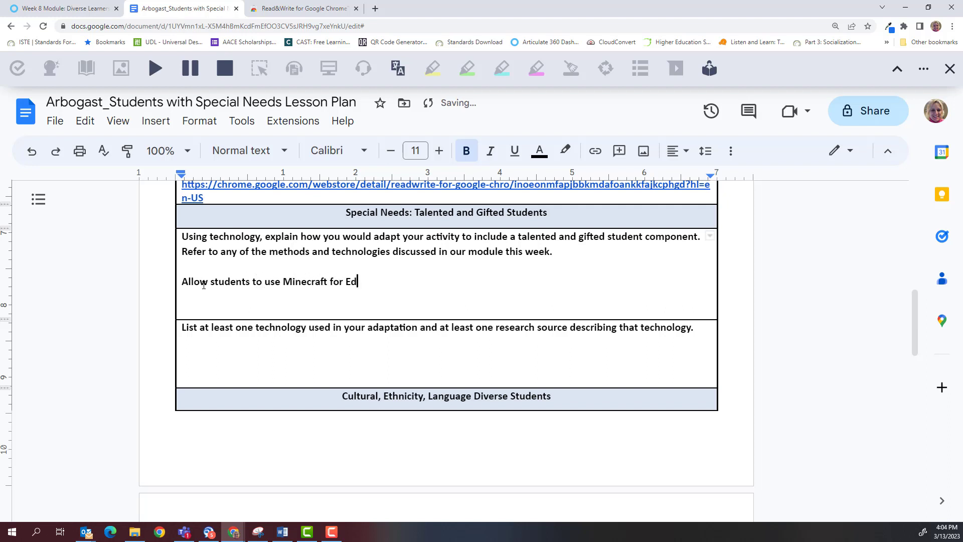
type("ucation to virtually")
type("build ")
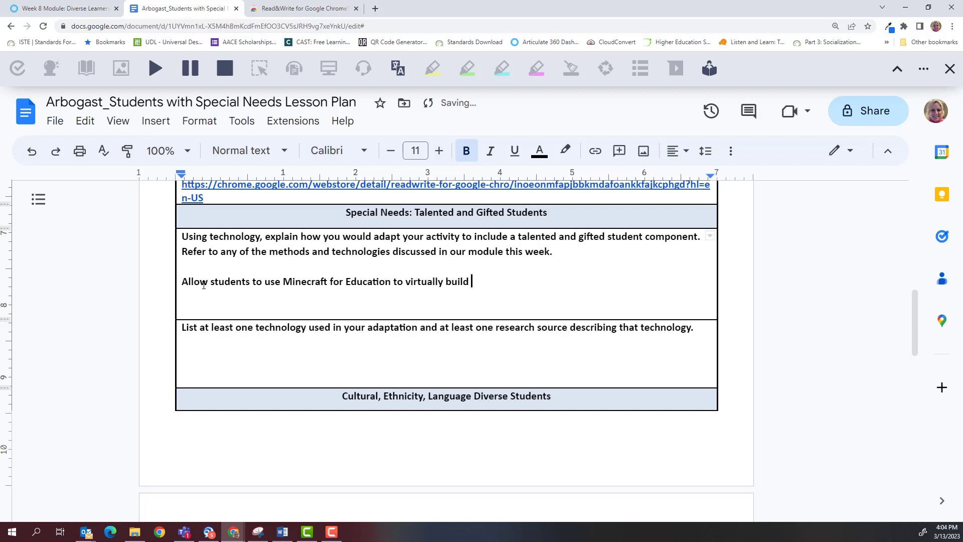
type("a habitat that inclu")
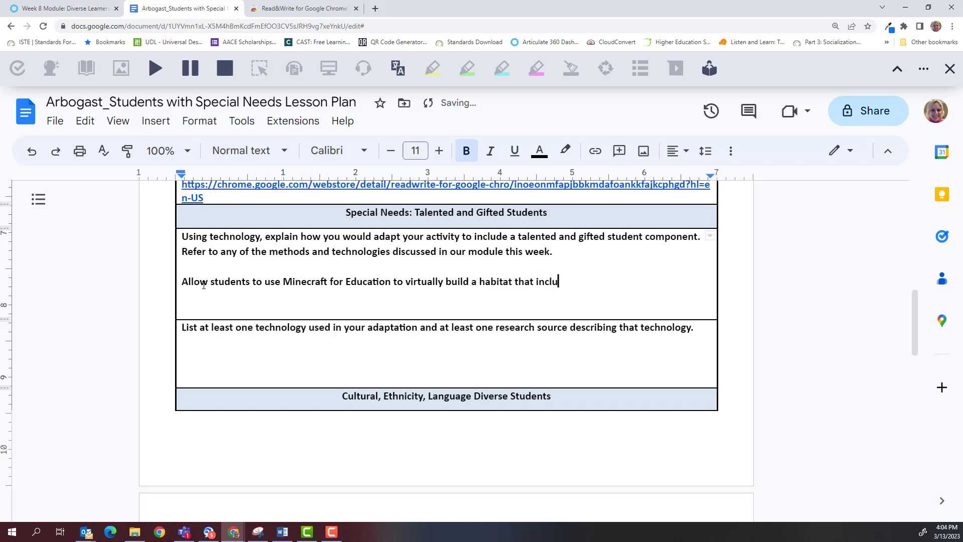
type("des the type of shelter a")
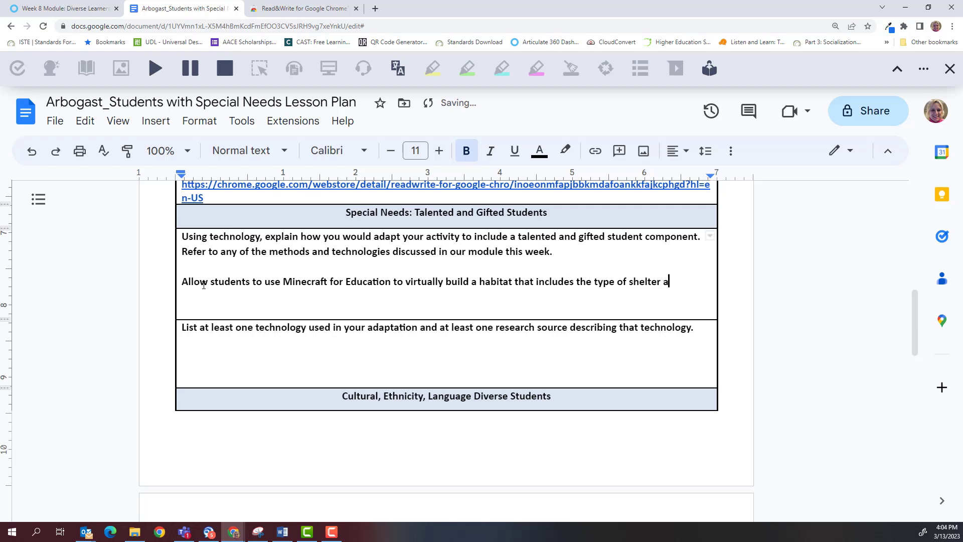
type("ppropriate for the")
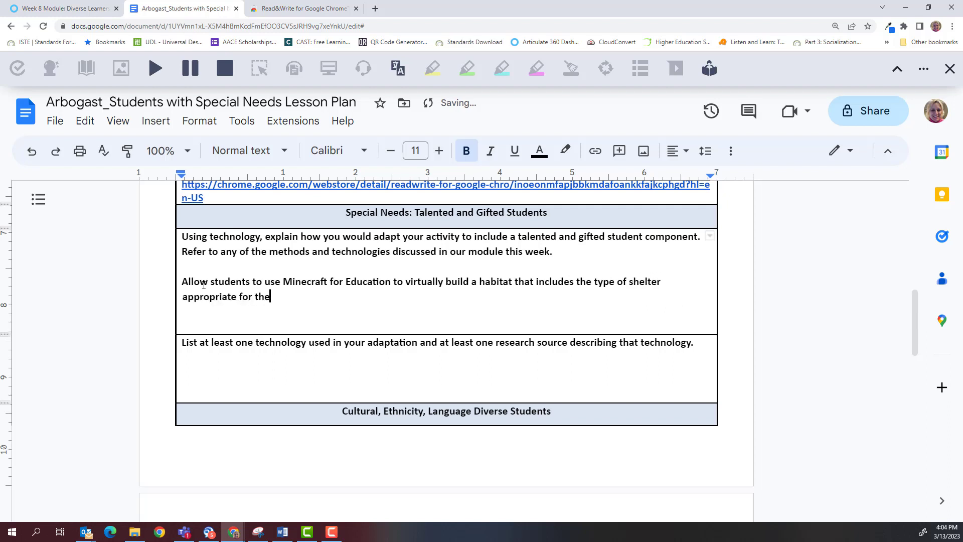
type("ir selected animal.")
Step: List 'Minecraft for Education (technology)' and a 'Research Source:' line, then copy the Minecraft Education address
left_click(217, 375)
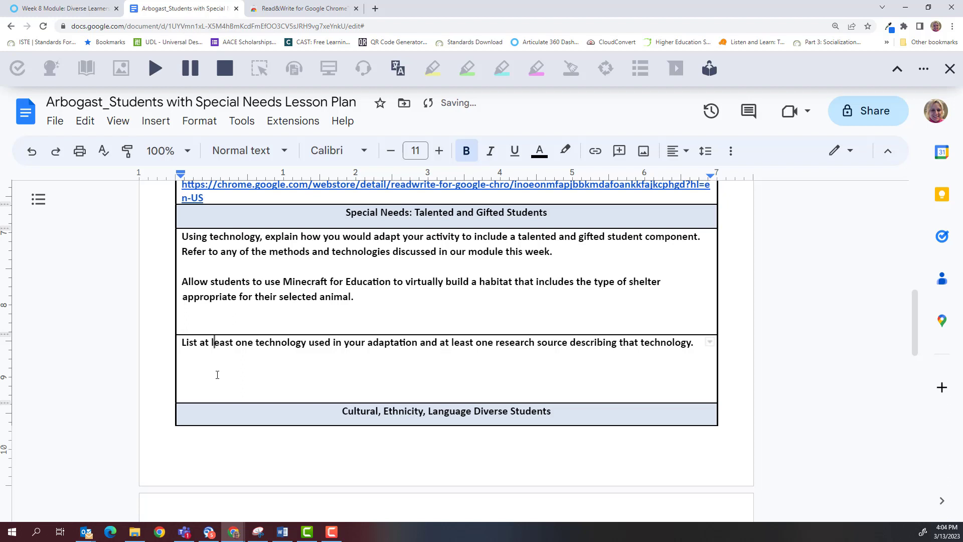
left_click(704, 350)
key("Return")
key("Return")
type("Minecraft for Education (technology")
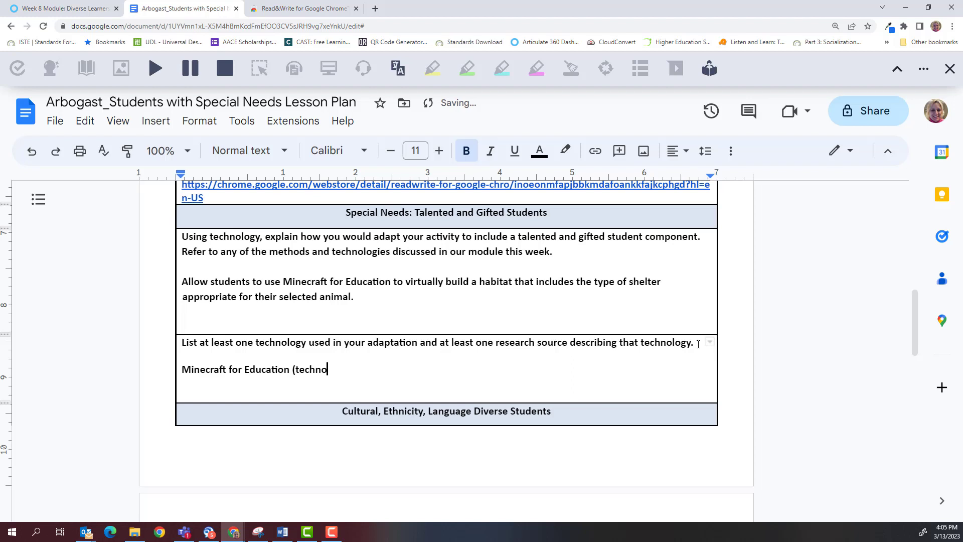
type(")")
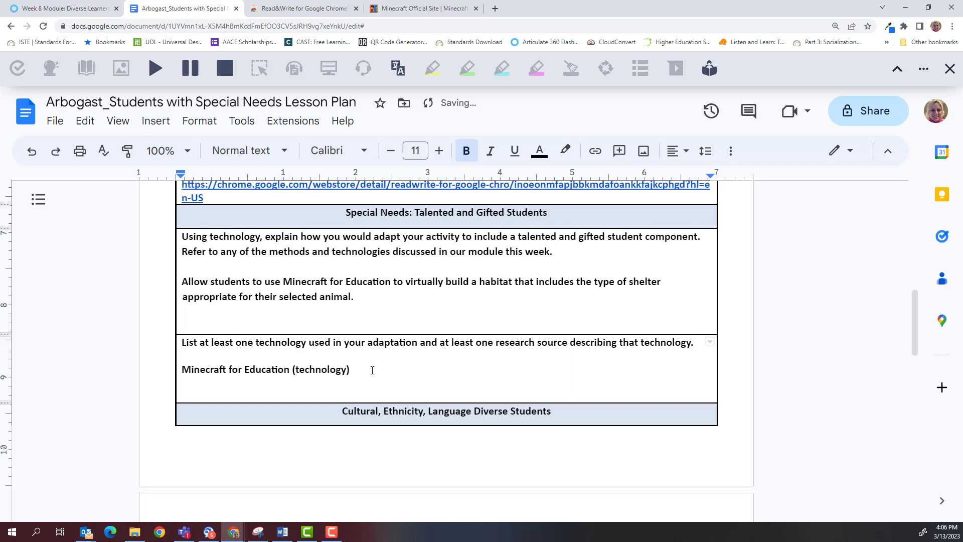
key("Return")
type("Research Source:")
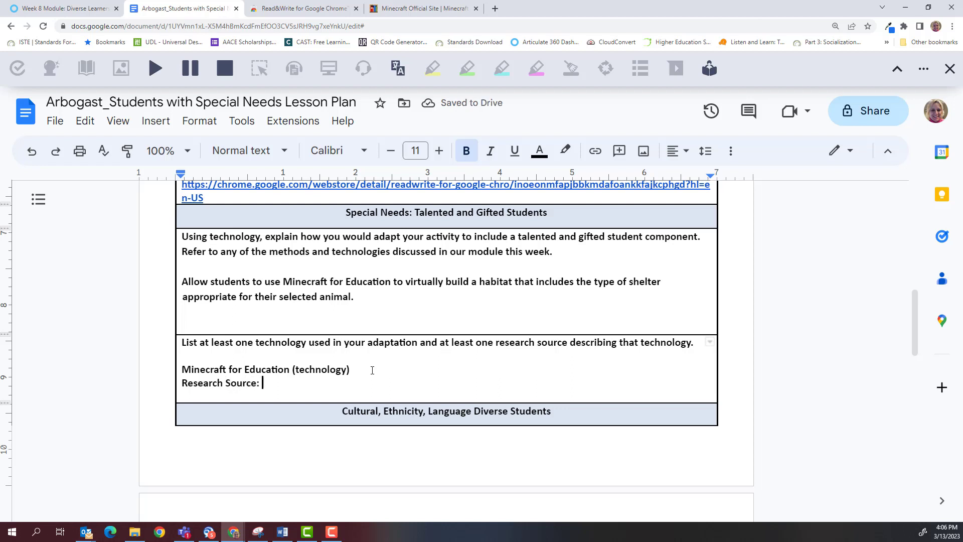
left_click(404, 10)
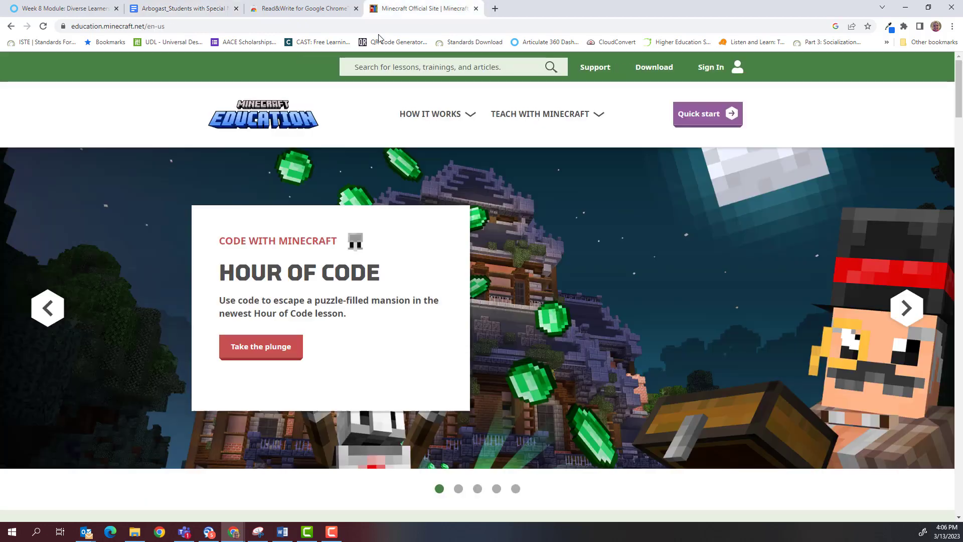
left_click(235, 26)
key("ctrl+c")
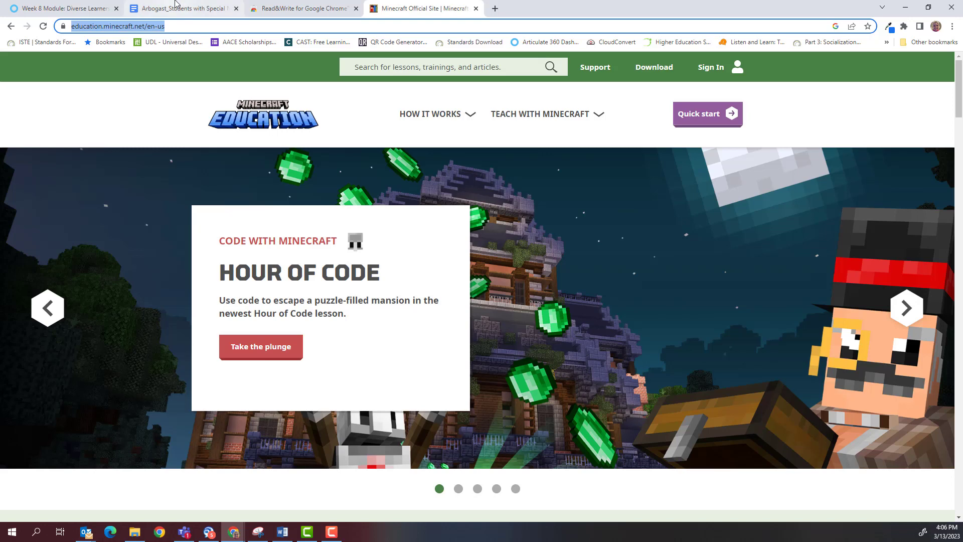
Step: Paste the Minecraft Education site address after 'Research Source:' in the gifted technology cell
left_click(206, 8)
left_click(297, 383)
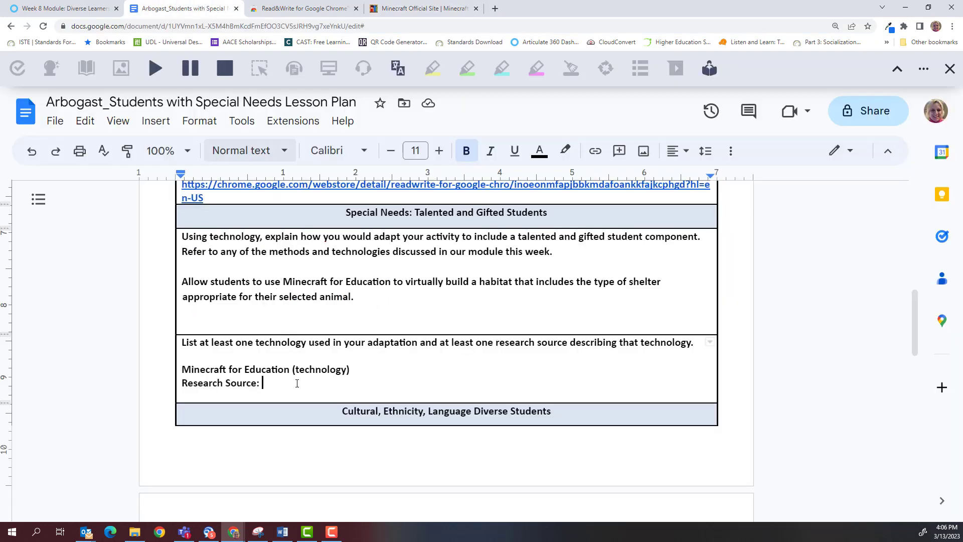
key("ctrl+v")
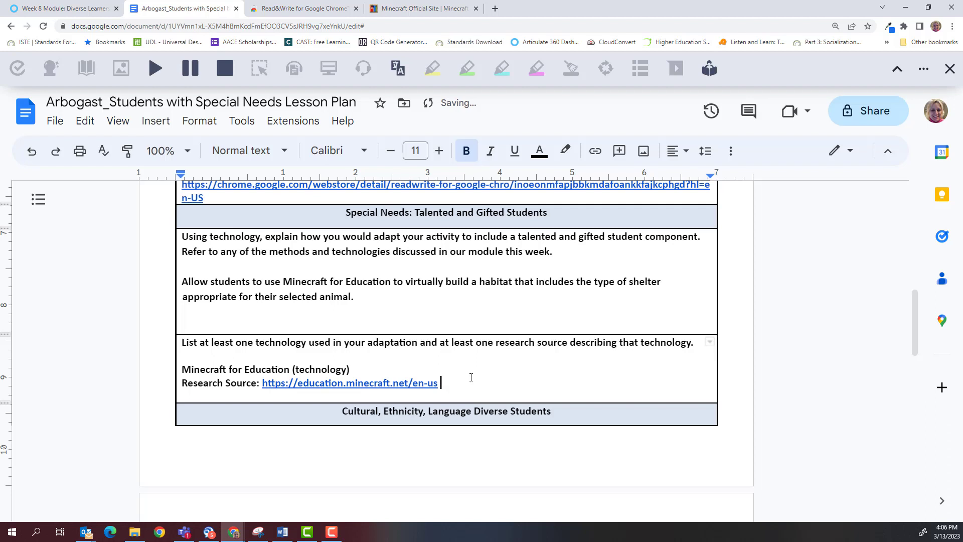
left_click(376, 291)
Step: Add two blank lines after the Minecraft Education link
scroll(456, 309, "down", 3)
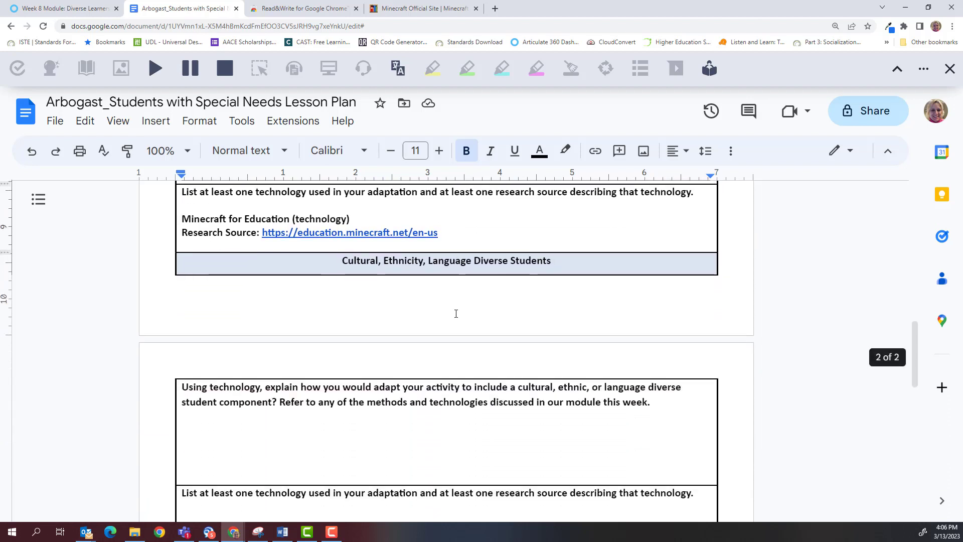
left_click(479, 232)
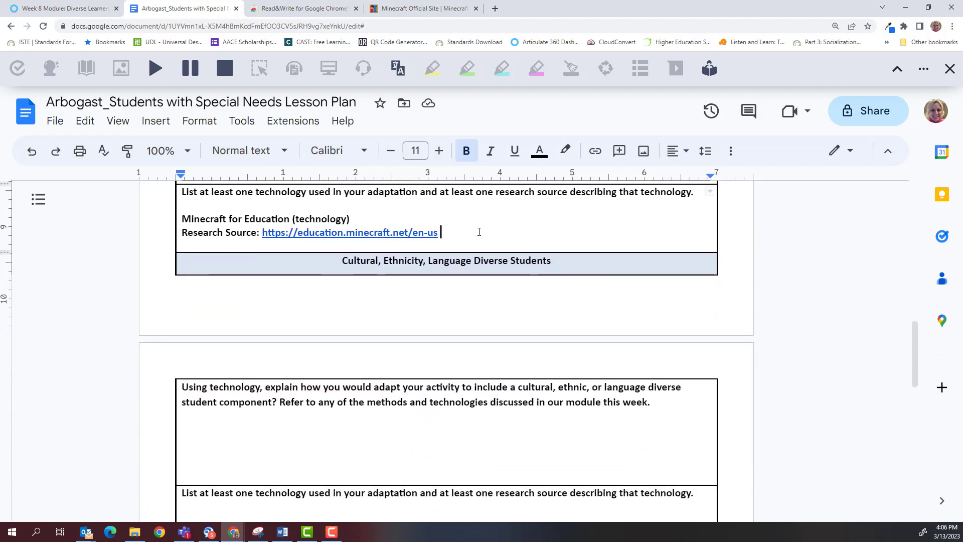
key("Return")
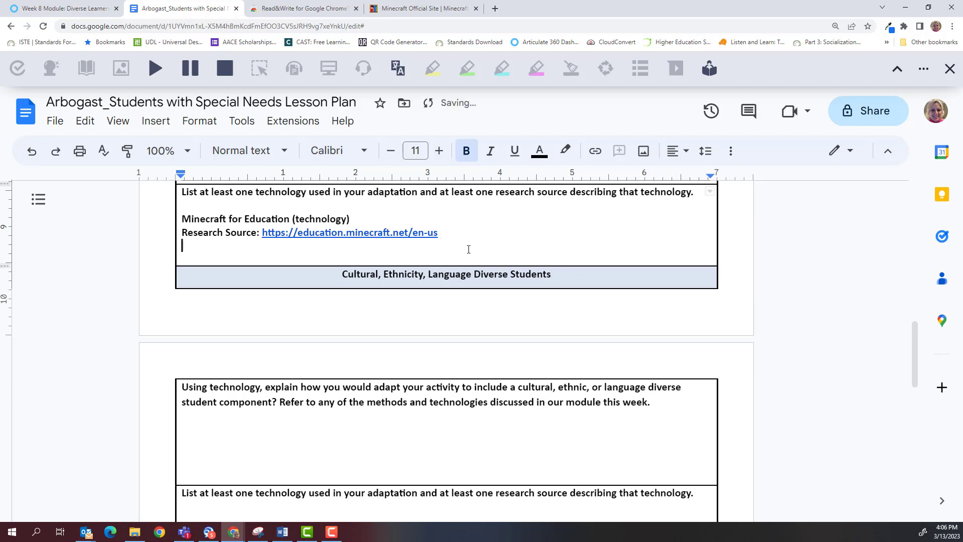
key("Return")
Step: Start a left-aligned answer line in the cultural diversity question cell
scroll(365, 325, "down", 3)
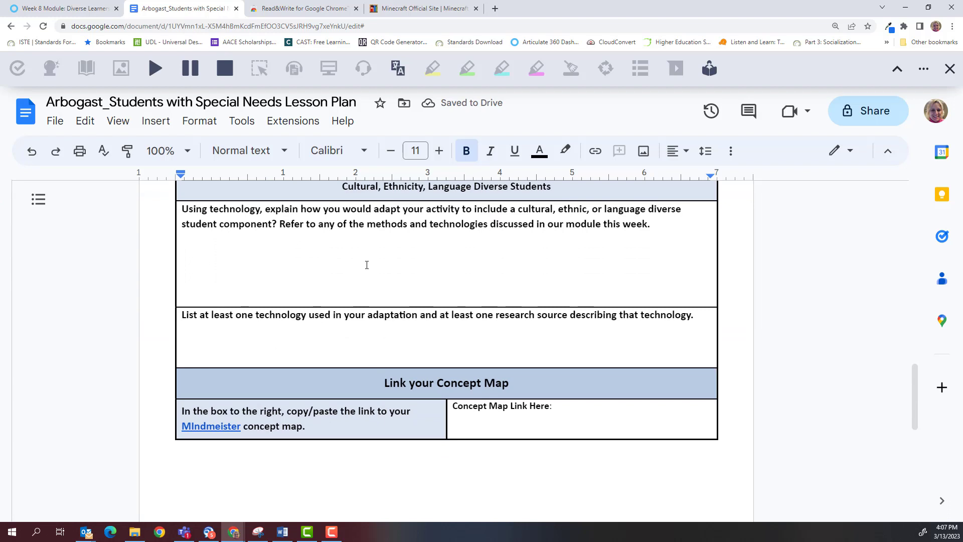
scroll(365, 269, "up", 1)
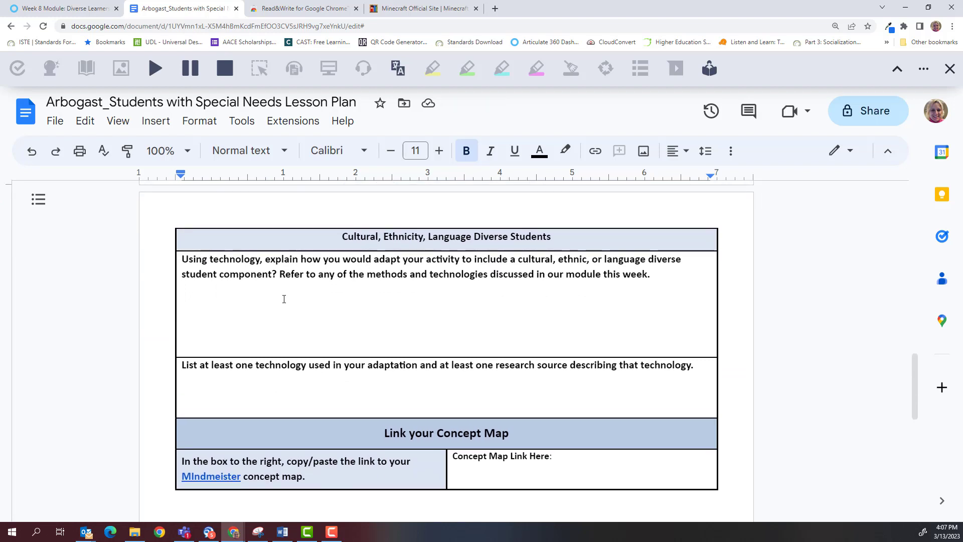
left_click(419, 298)
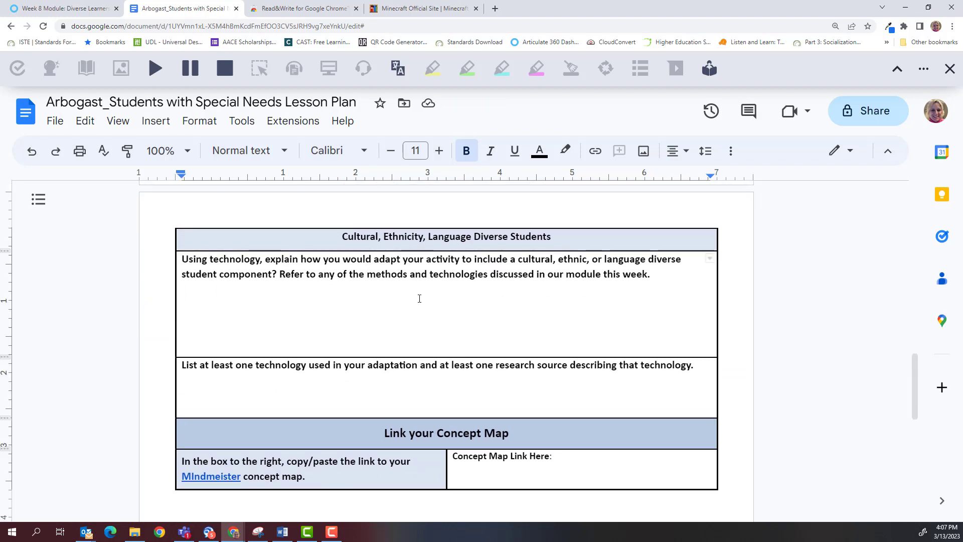
key("ctrl+shift+l")
Step: Write the cultural adaptation: pick an animal from their native country, with names/phrases in their native language
left_click(223, 301)
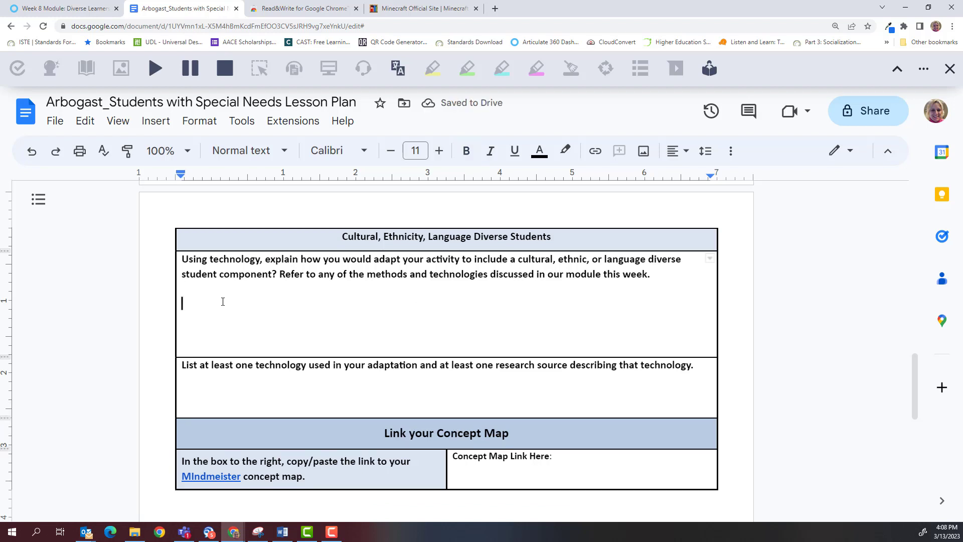
type("Select a")
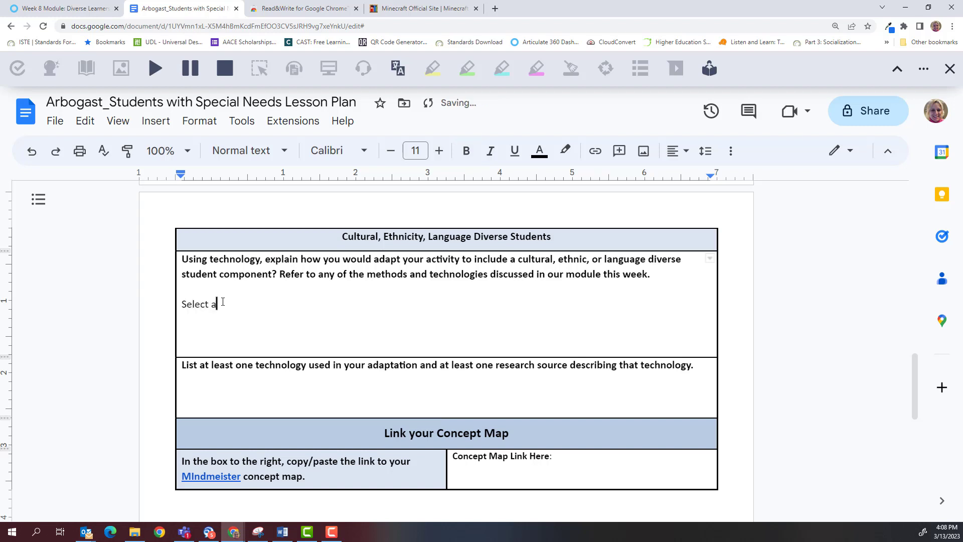
type("n animal from their native ")
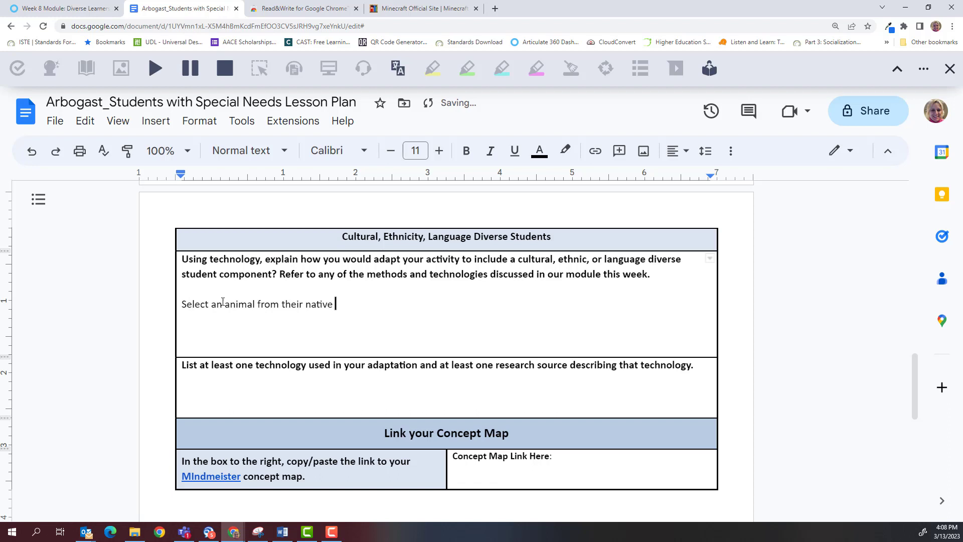
type("country or one that is s")
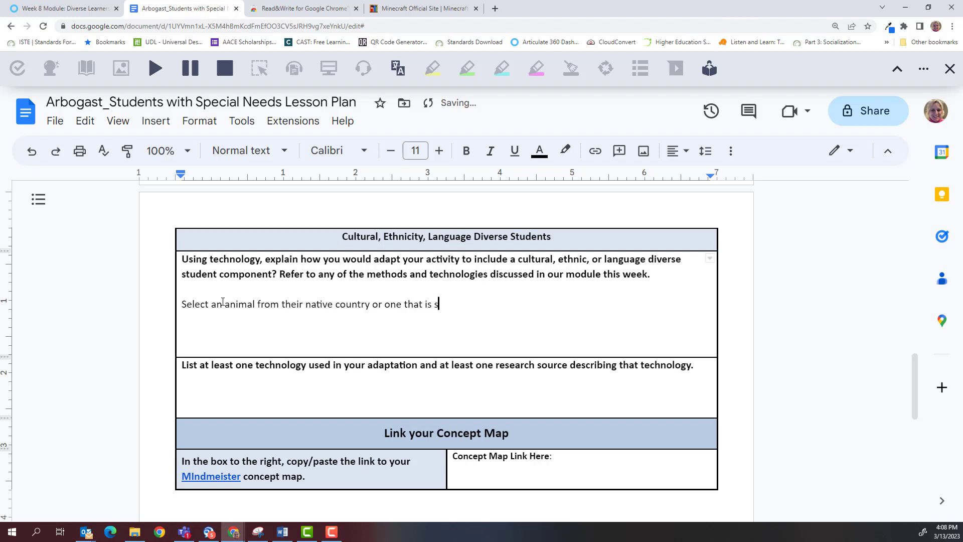
type("ignificant to their ethnicity/cul")
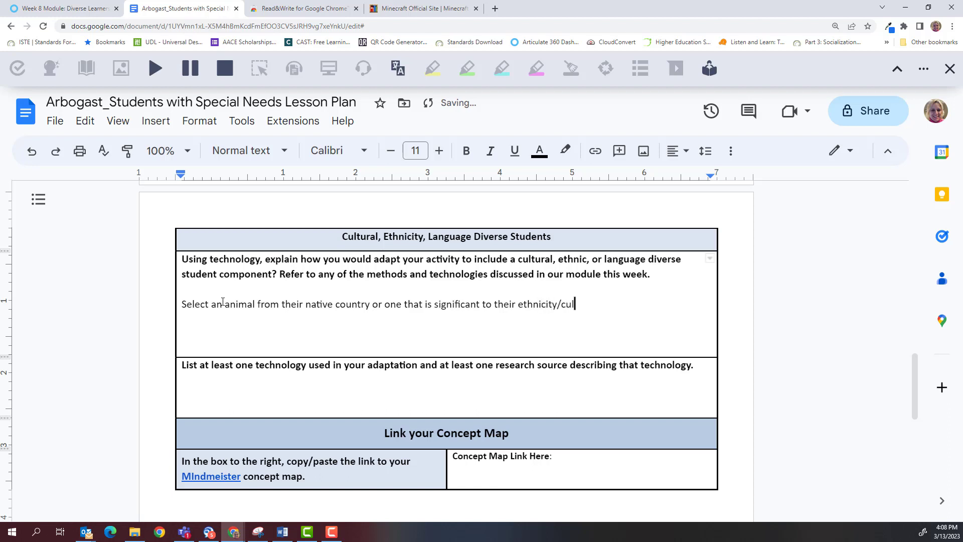
type("ture/language.")
type("Student can incl")
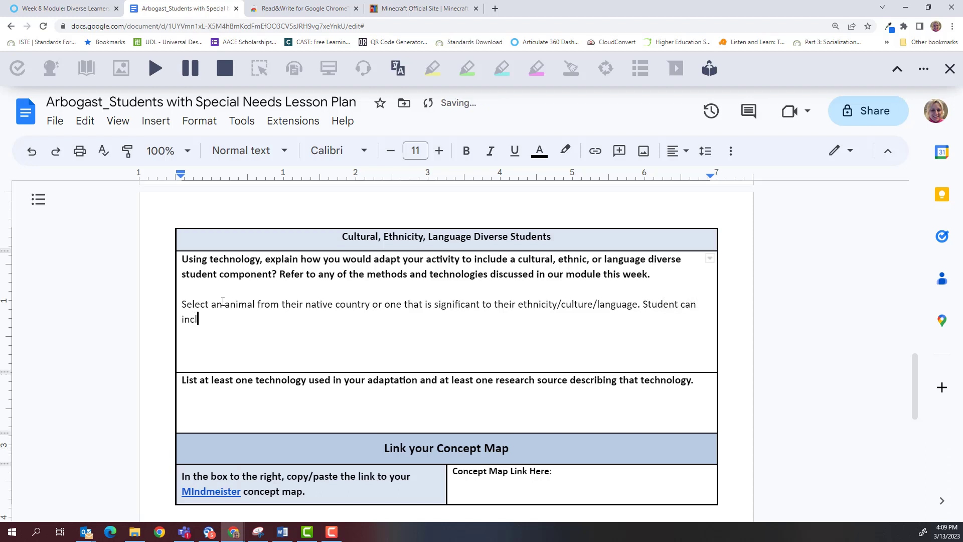
type("ude a version that include")
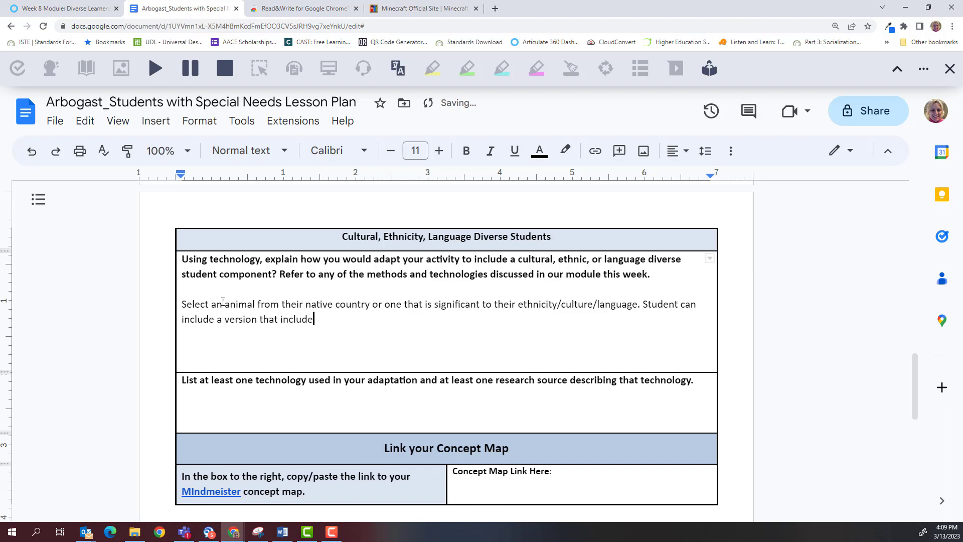
type("s names/phrases from their ")
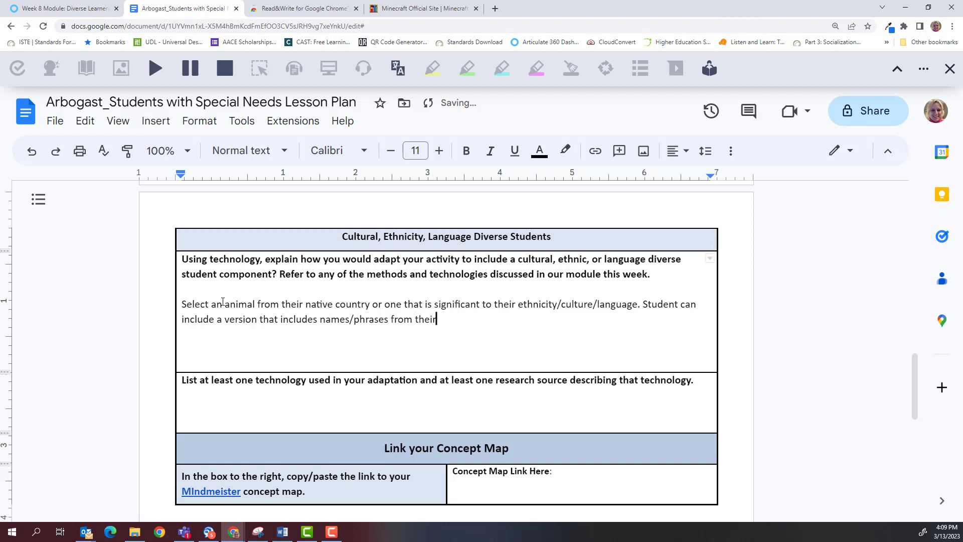
type("native language.")
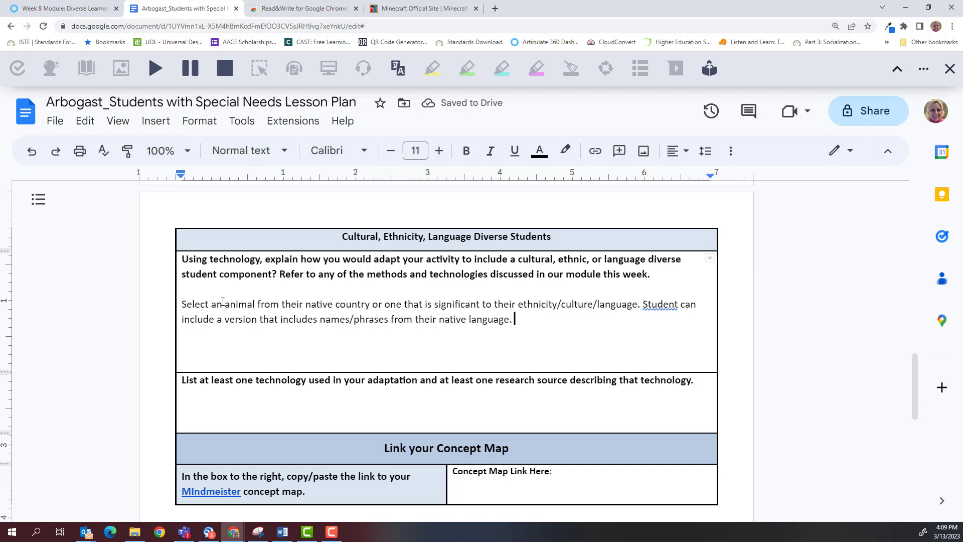
Step: List Google Translator for reading instructions in their native language and labelling their shelters
left_click(201, 406)
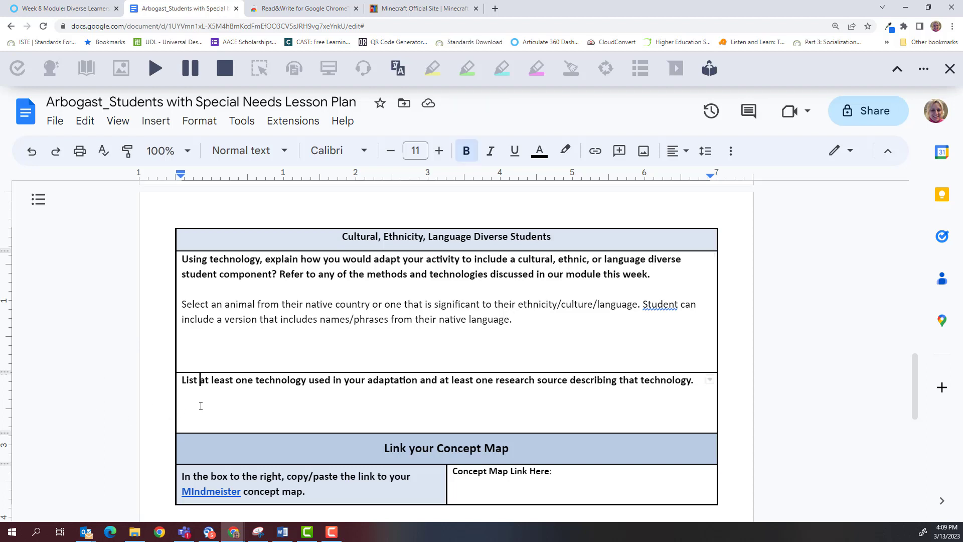
left_click(698, 383)
key("Return")
type("G")
key("BackSpace")
type("Google Tran")
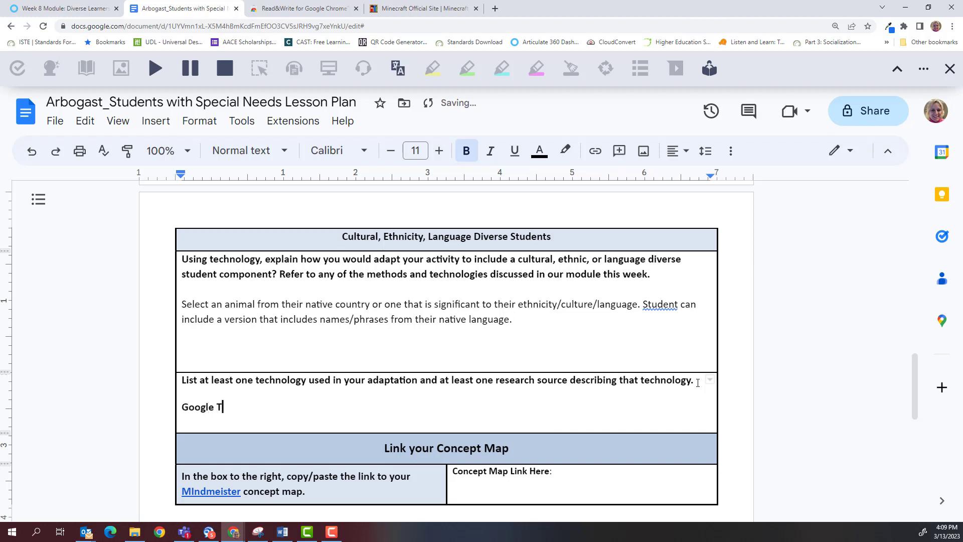
type("lator: (read the ")
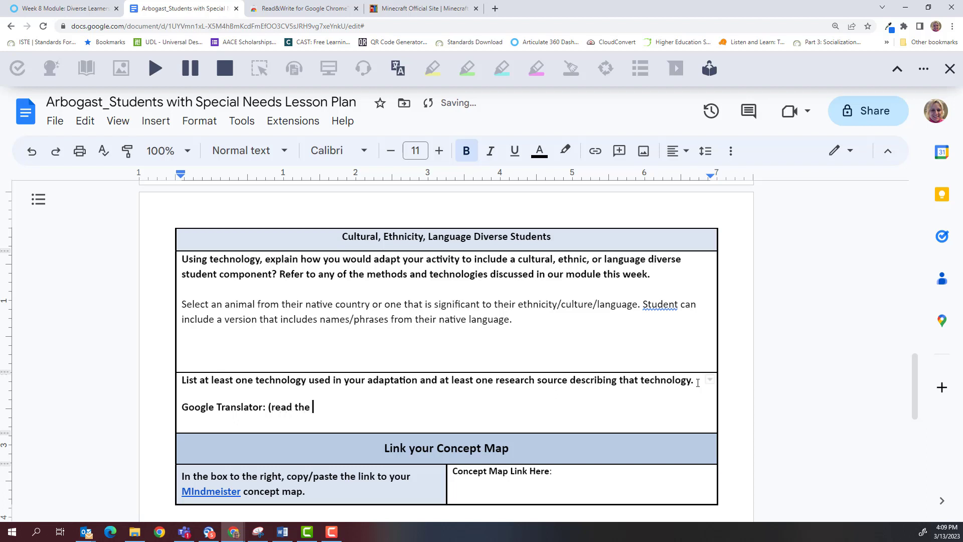
type("assignment instructions in t")
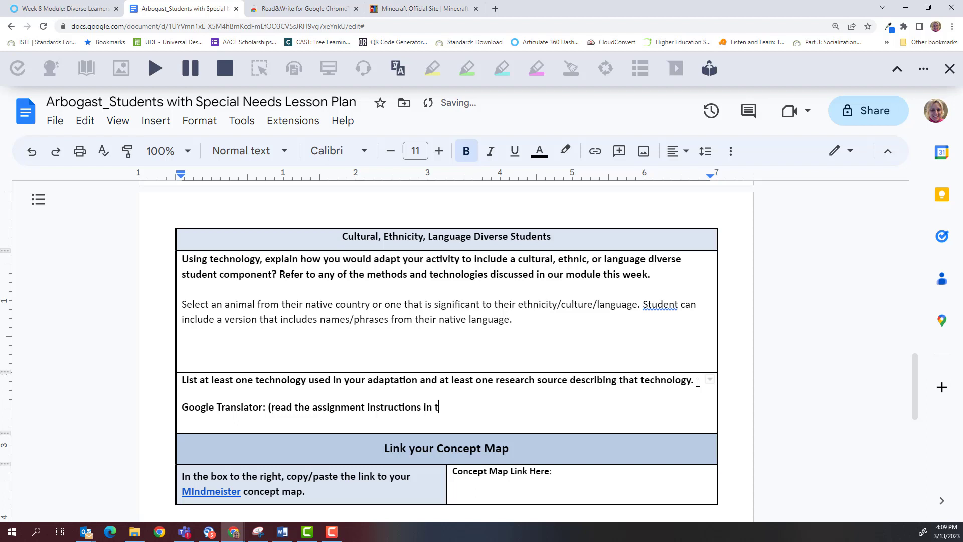
type("heir native langua")
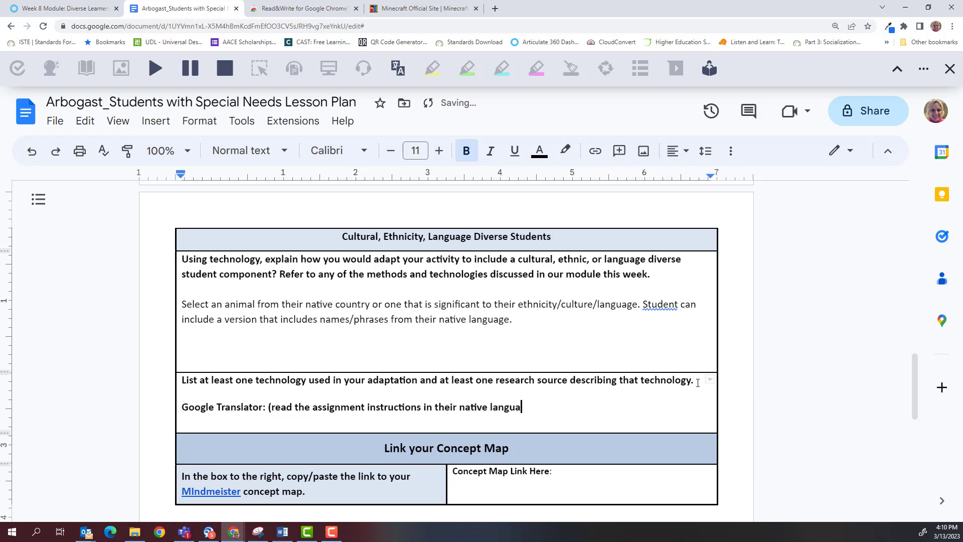
type("ge, or to help translate words to use ")
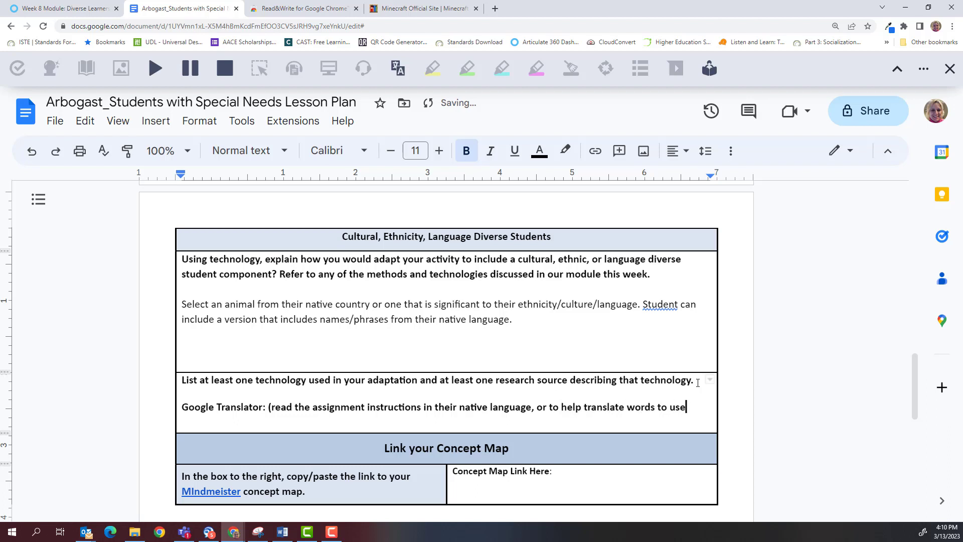
type("in both English and ")
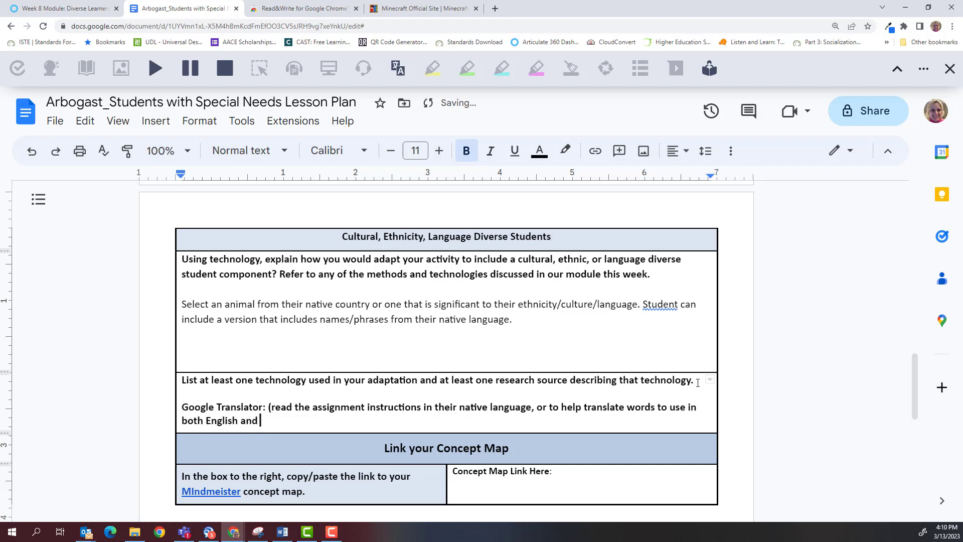
type("native language to tel")
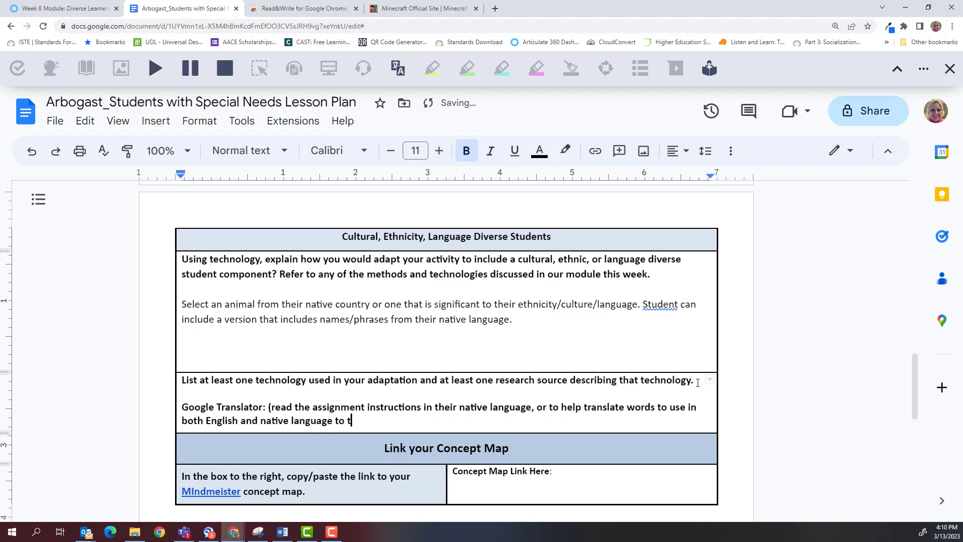
key("BackSpace")
key("BackSpace")
key("BackSpace")
type("label their shelters")
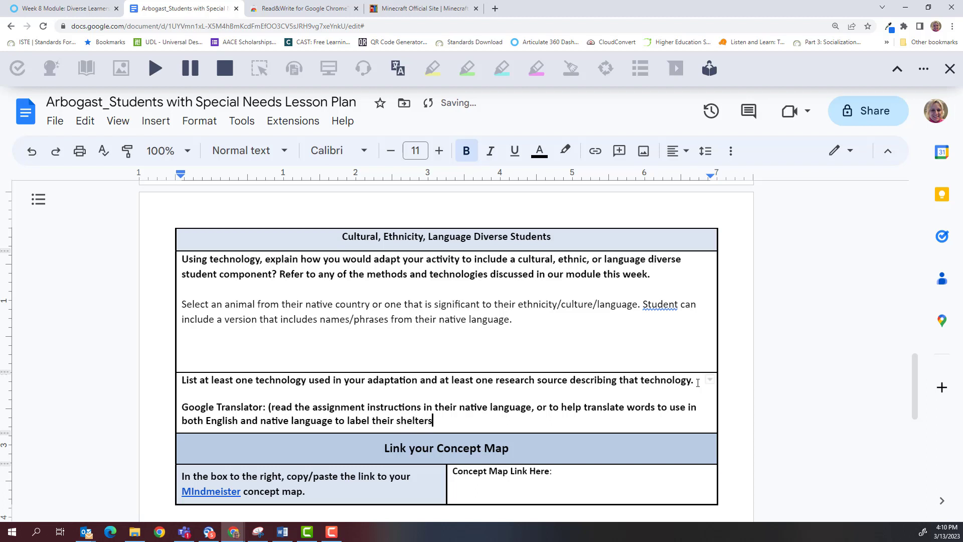
type(").")
Step: Add a 'Research Source:' line below the Google Translator entry
key("Return")
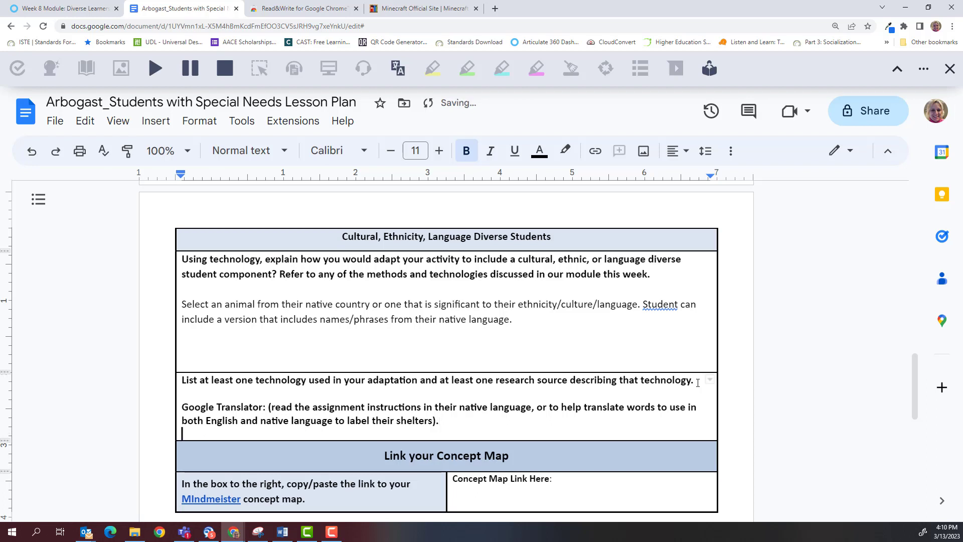
key("Return")
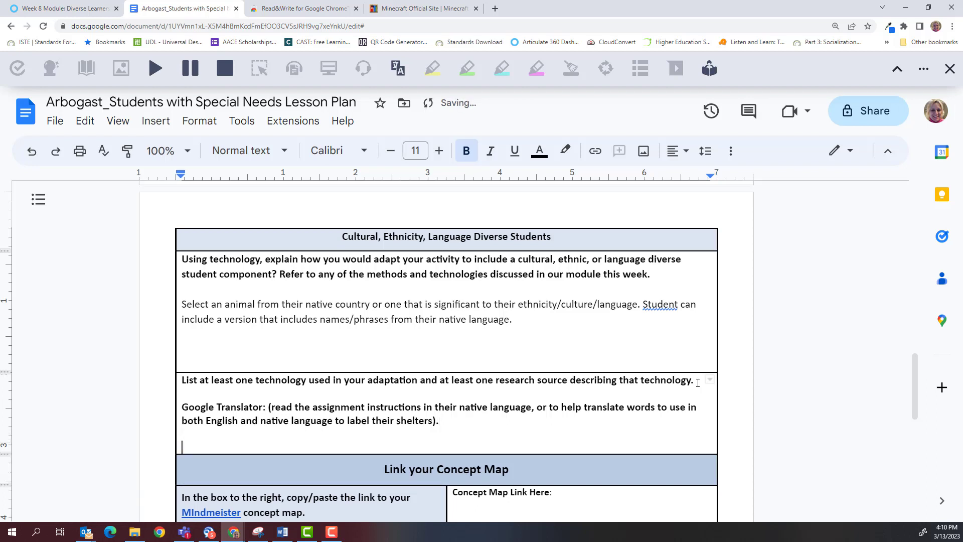
type("Research Source:")
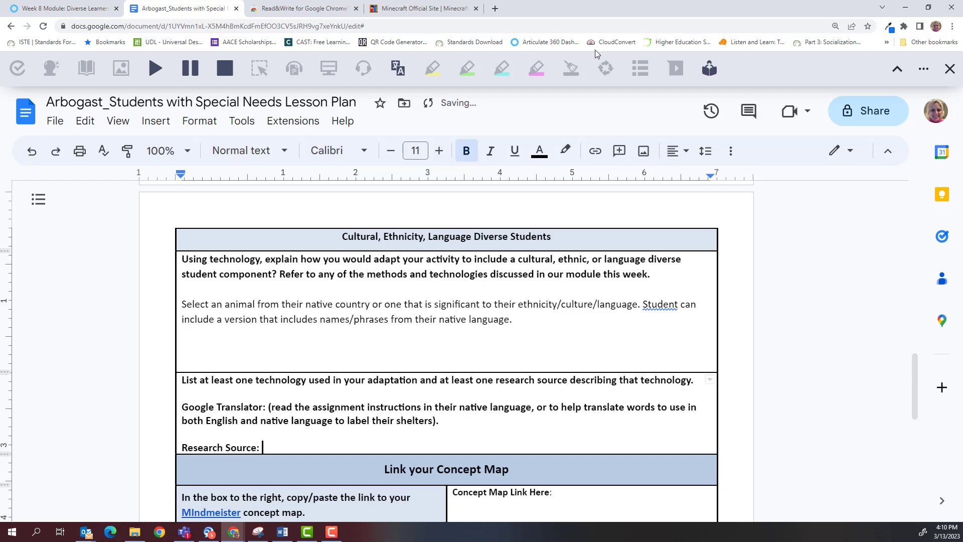
Step: Search Google for 'google translate' in the Read&Write web store tab
left_click(302, 9)
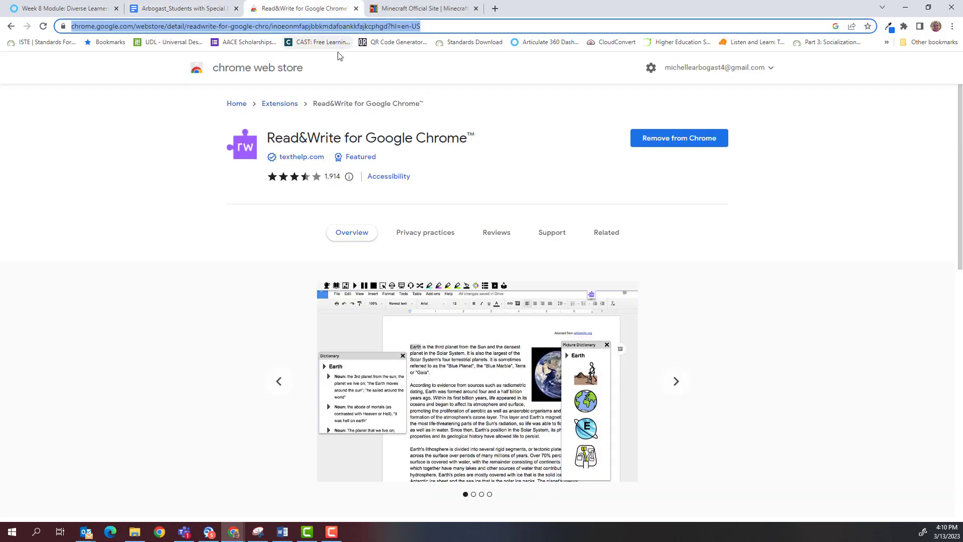
type("google")
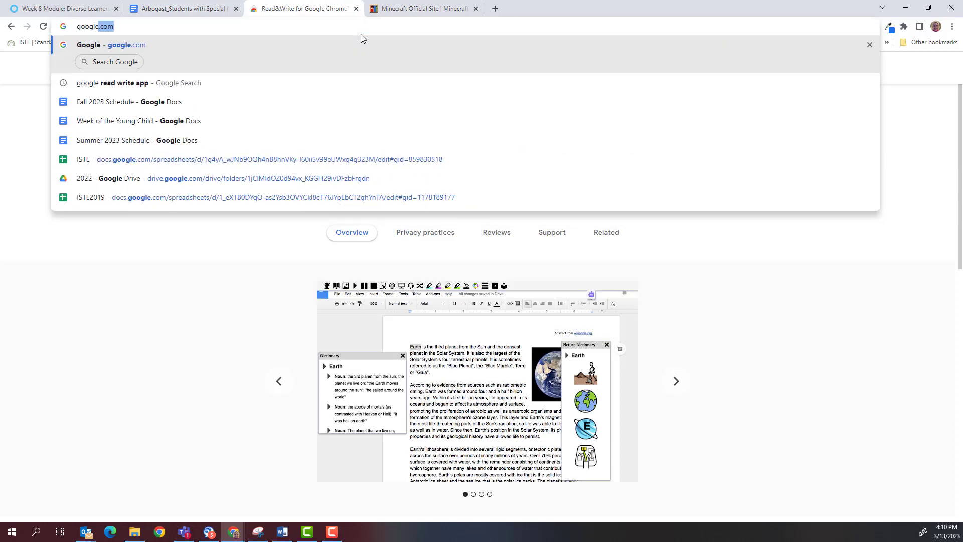
type(" translate")
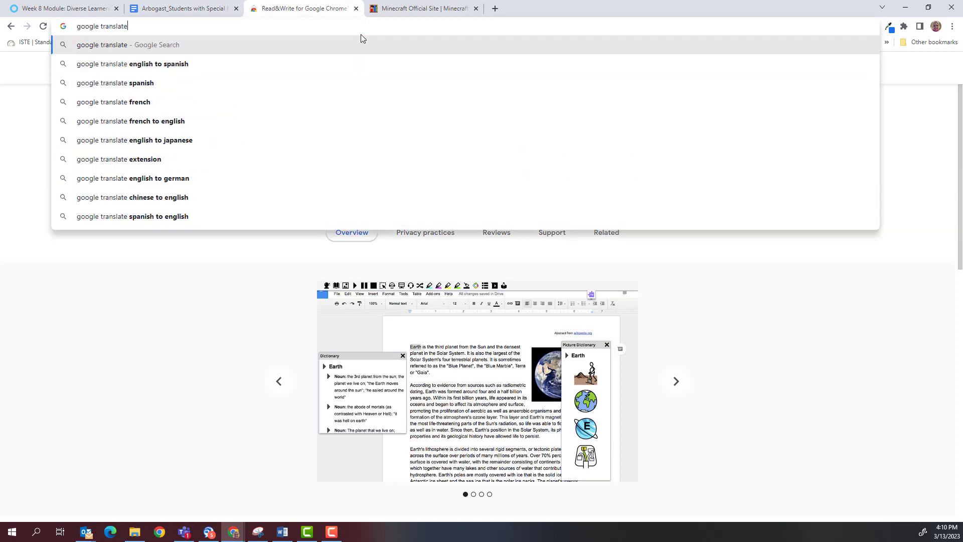
key("Return")
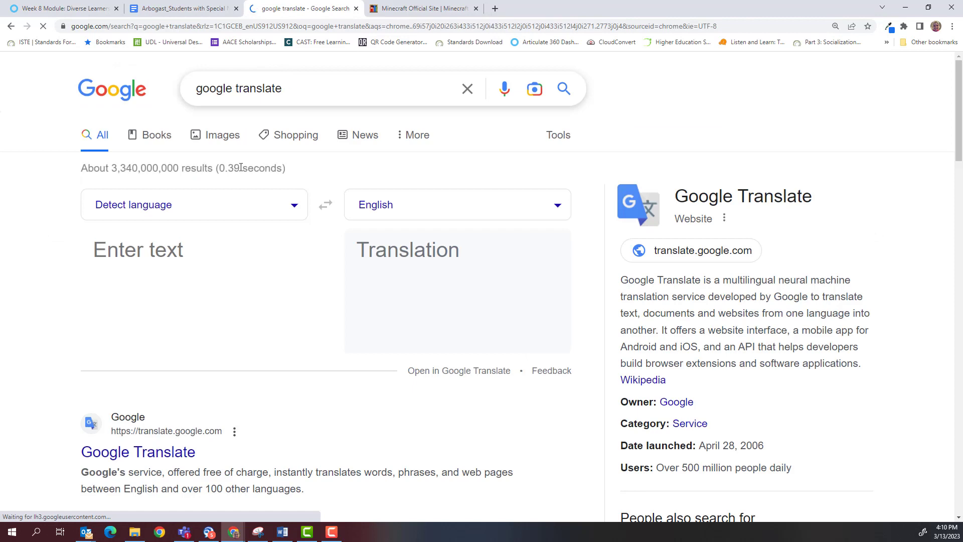
scroll(175, 365, "down", 2)
scroll(176, 365, "down", 1)
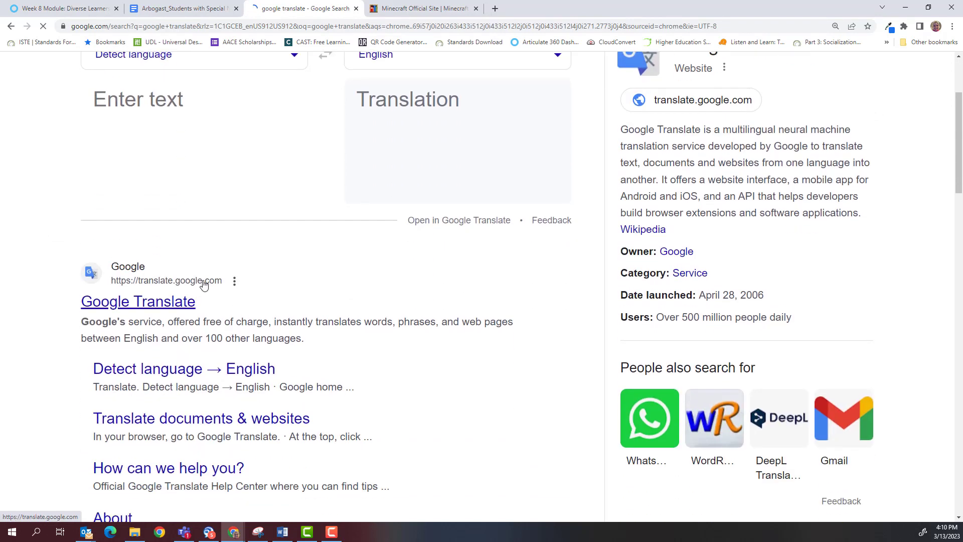
Step: Open the Google Translate website, copy its web address, and return to the lesson plan
left_click(203, 284)
left_click(295, 28)
key("ctrl+c")
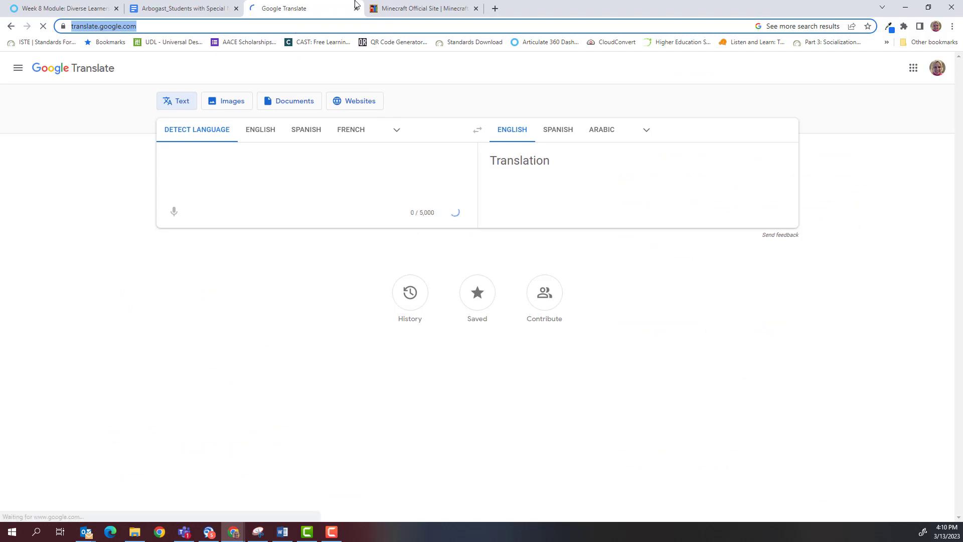
left_click(215, 10)
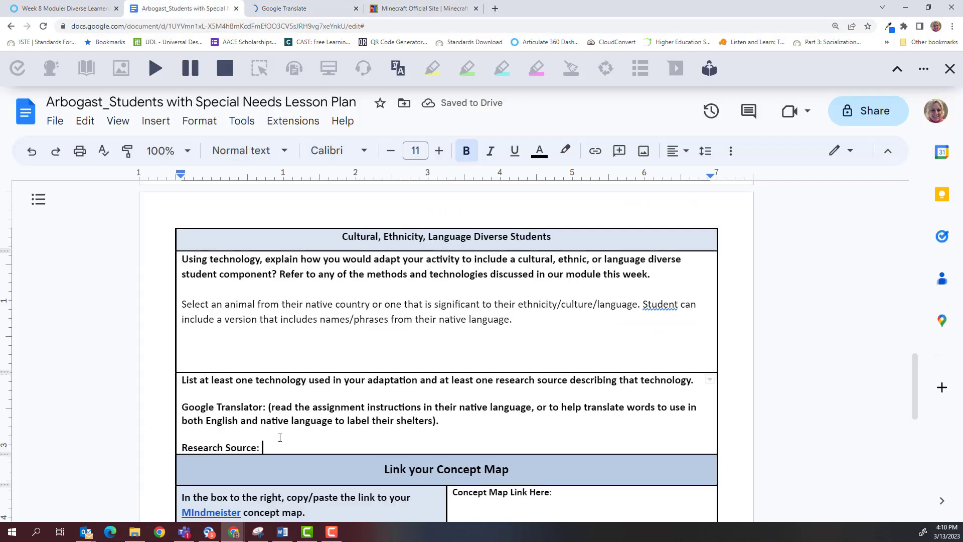
key("ctrl+v")
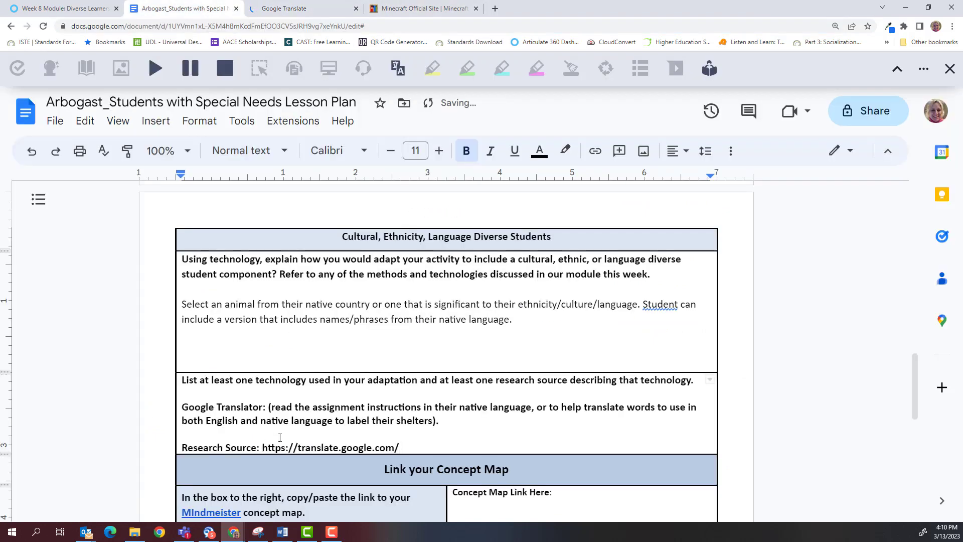
key("Return")
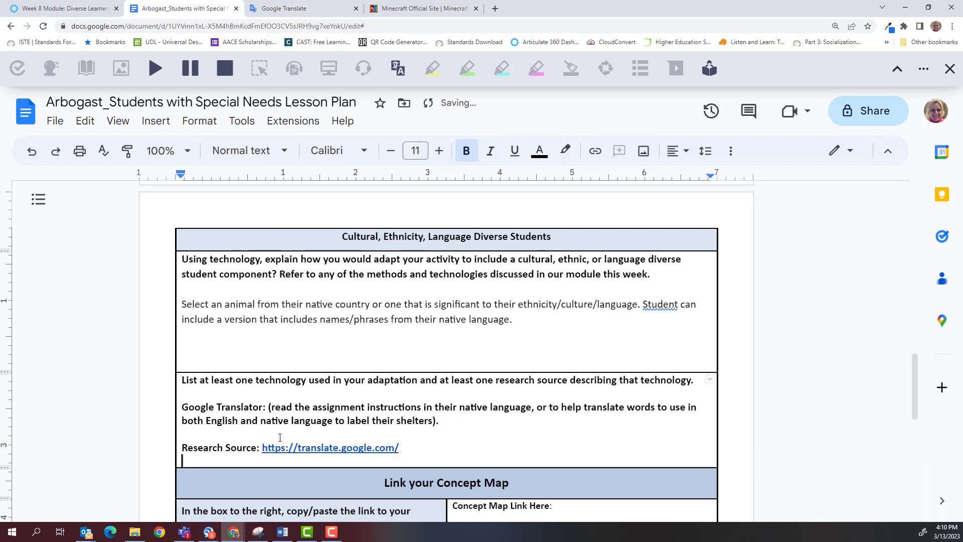
key("Return")
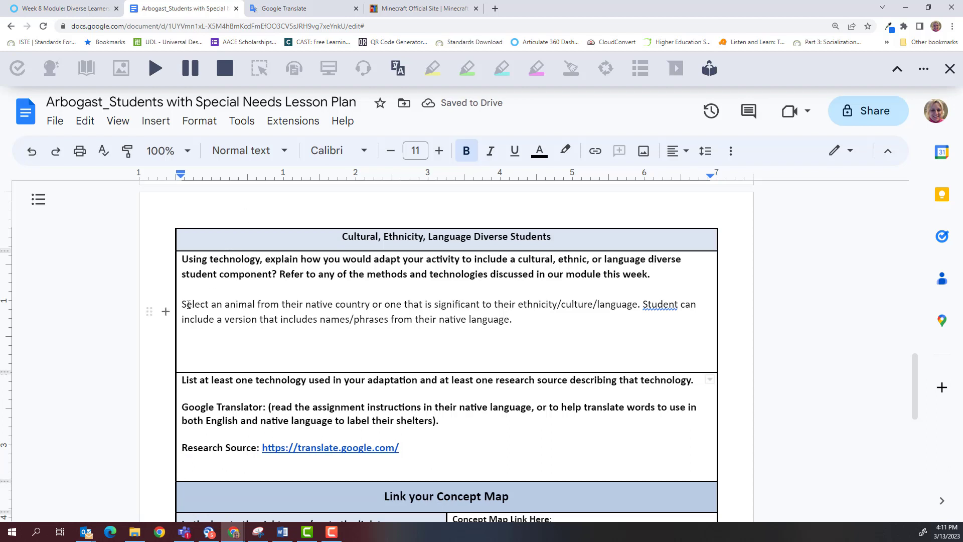
left_click(678, 303)
left_click(647, 282)
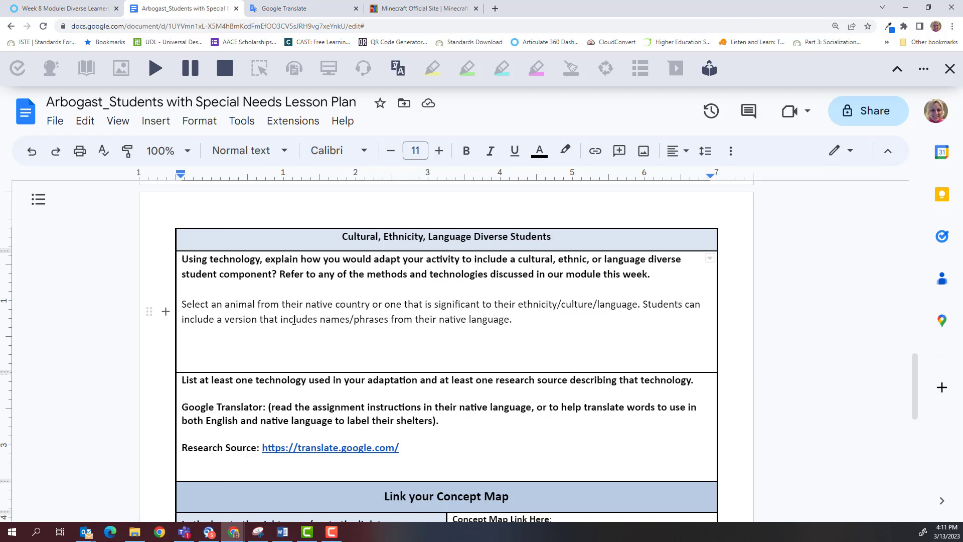
Step: Place the cursor in the Concept Map link cell
scroll(296, 335, "down", 1)
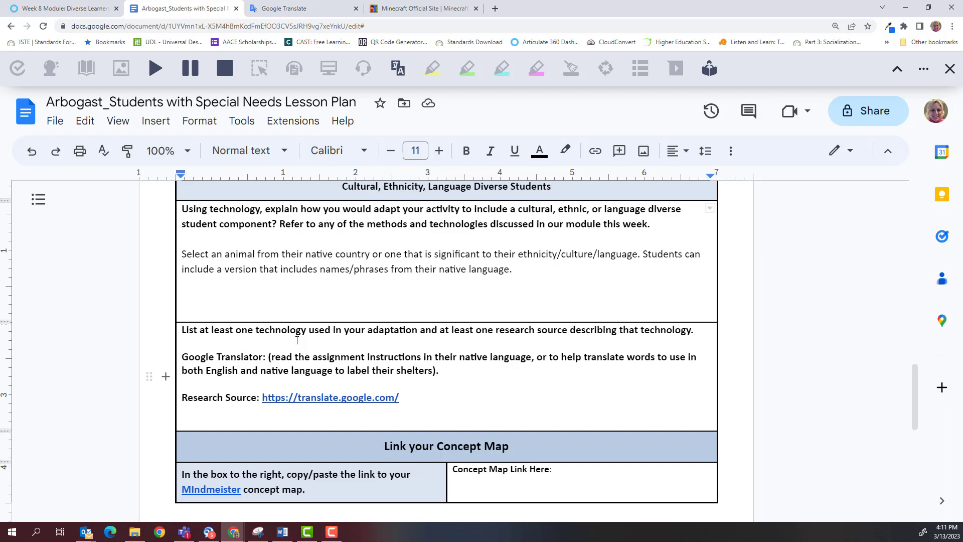
scroll(296, 339, "down", 4)
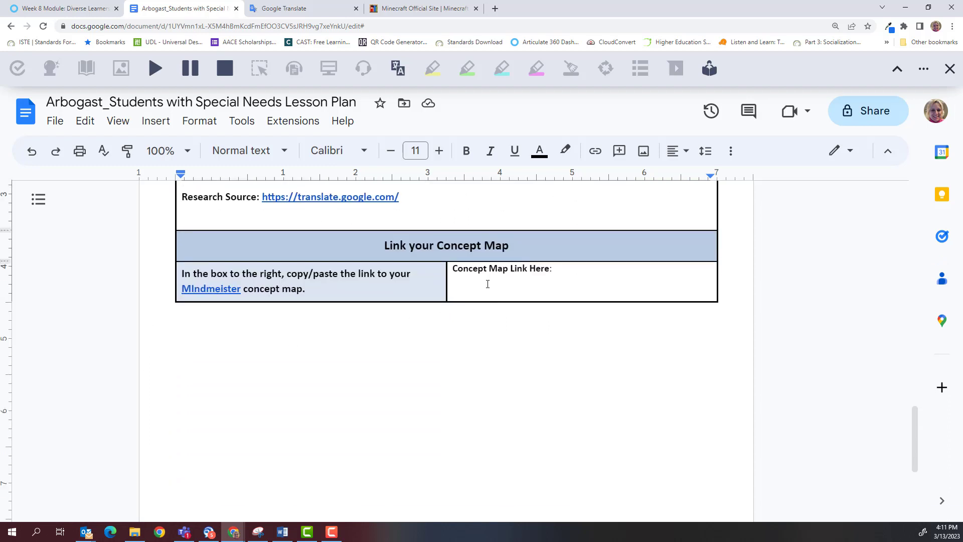
left_click(487, 284)
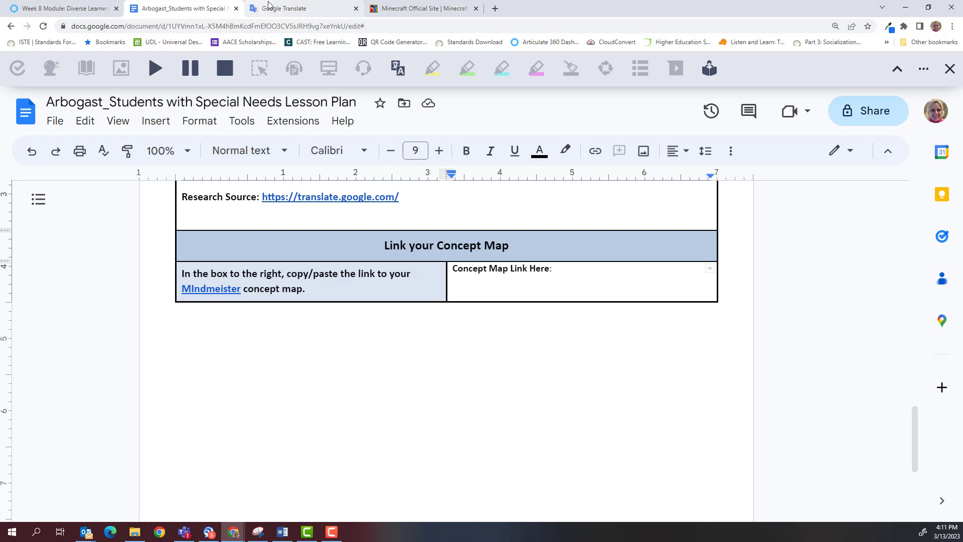
mouse_move(215, 536)
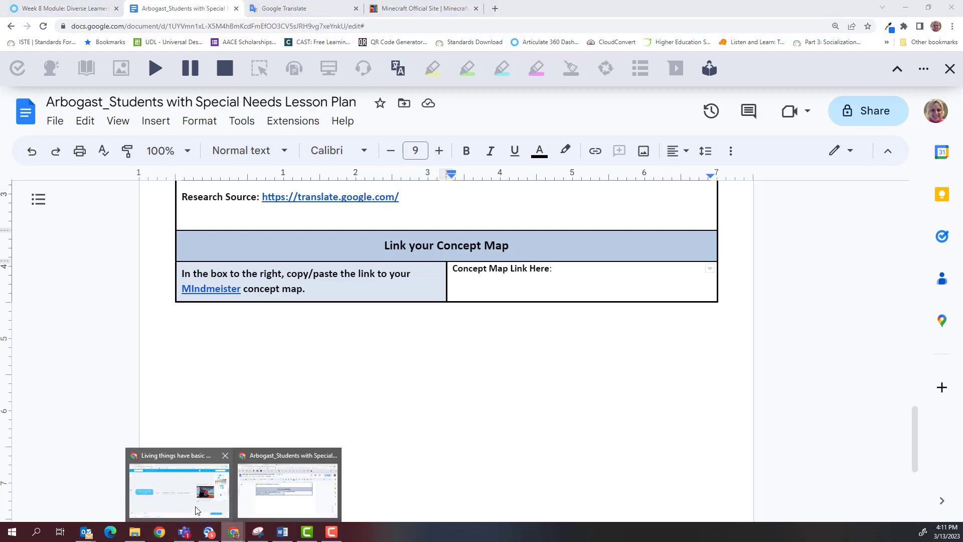
Step: Copy the Living things map's link from MindMeister's Sharing Settings, then return to the lesson plan
left_click(197, 511)
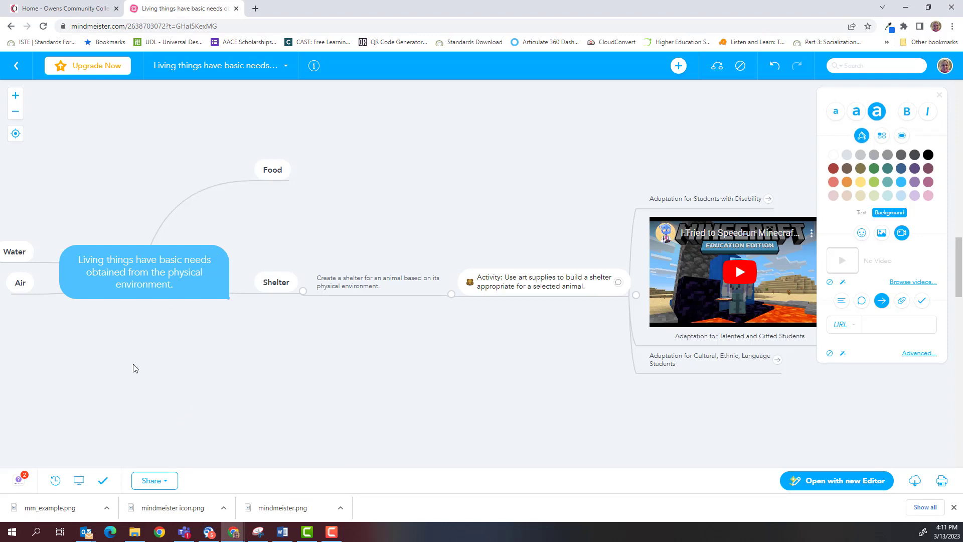
left_click(171, 482)
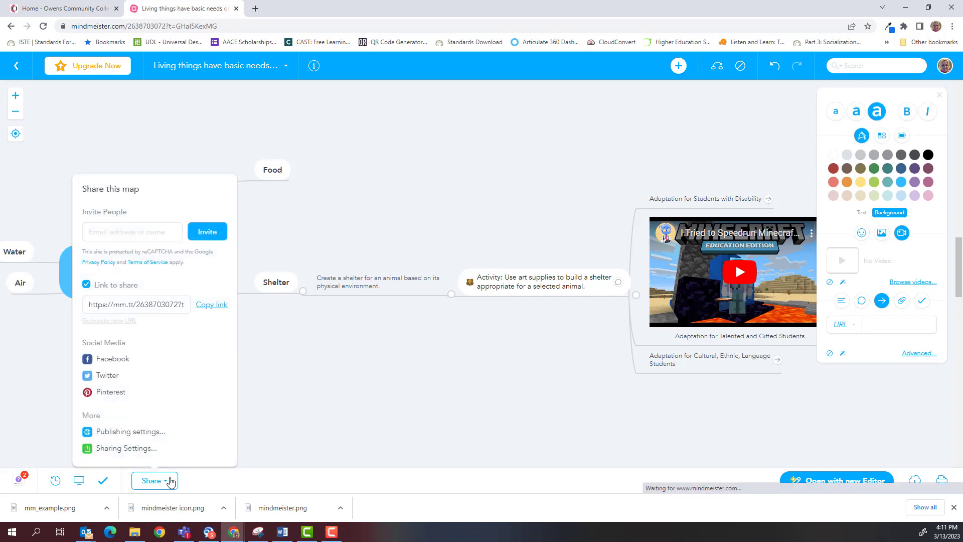
left_click(141, 453)
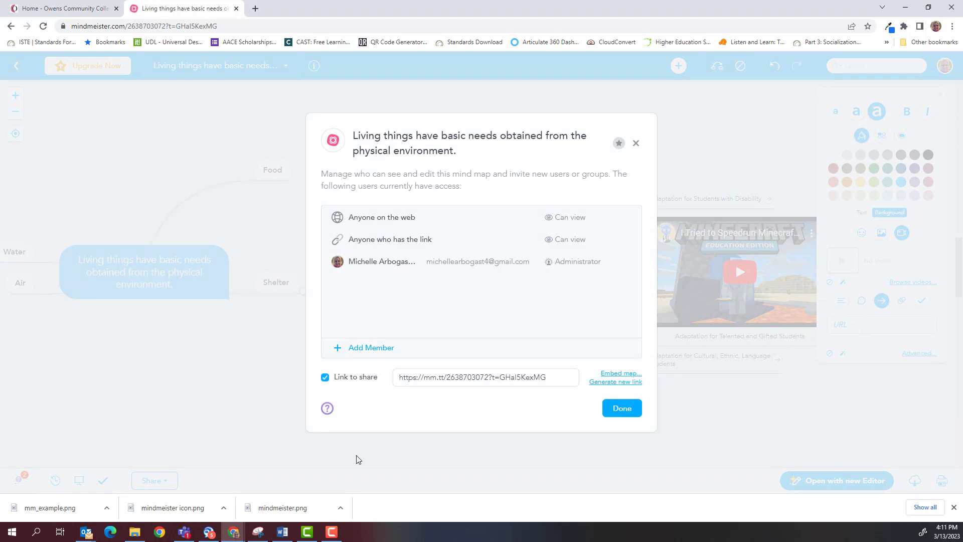
double_click(552, 379)
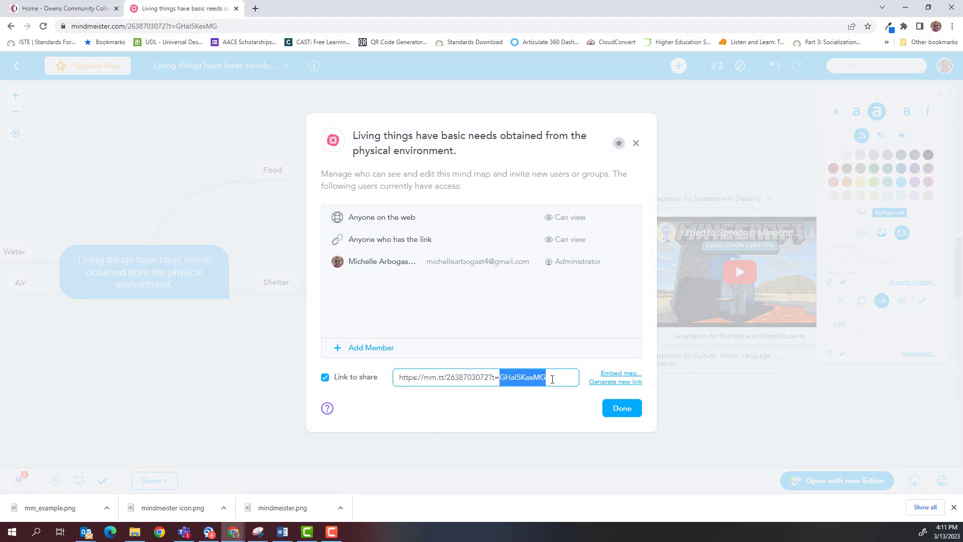
triple_click(553, 379)
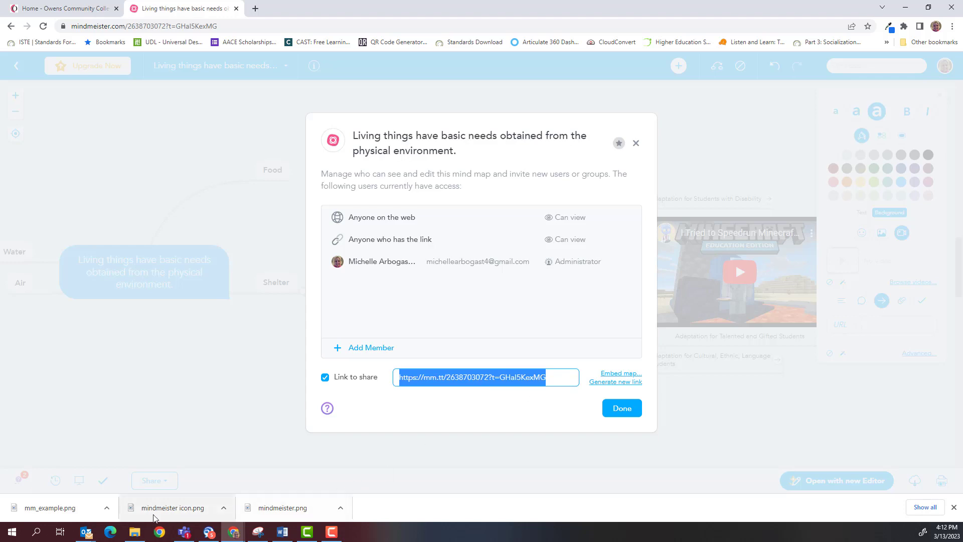
mouse_move(234, 532)
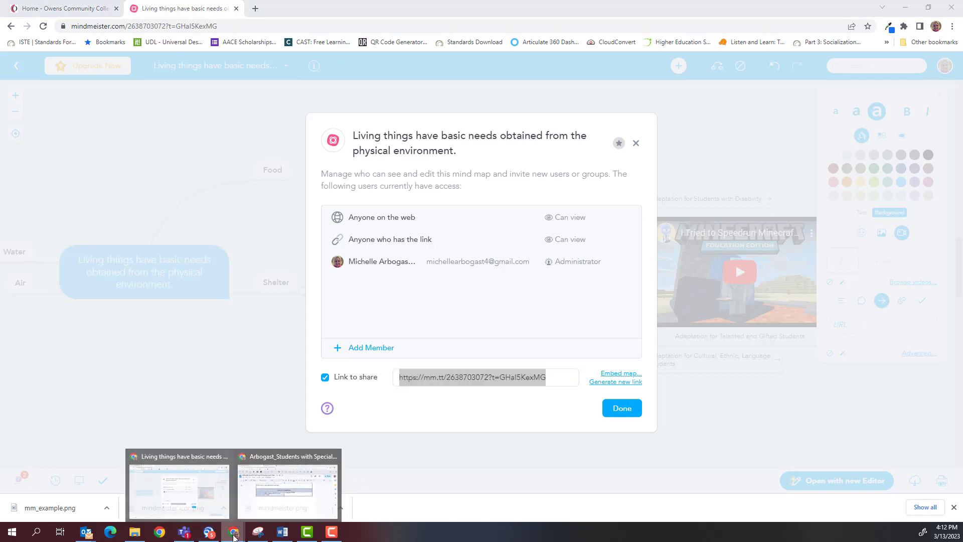
left_click(268, 506)
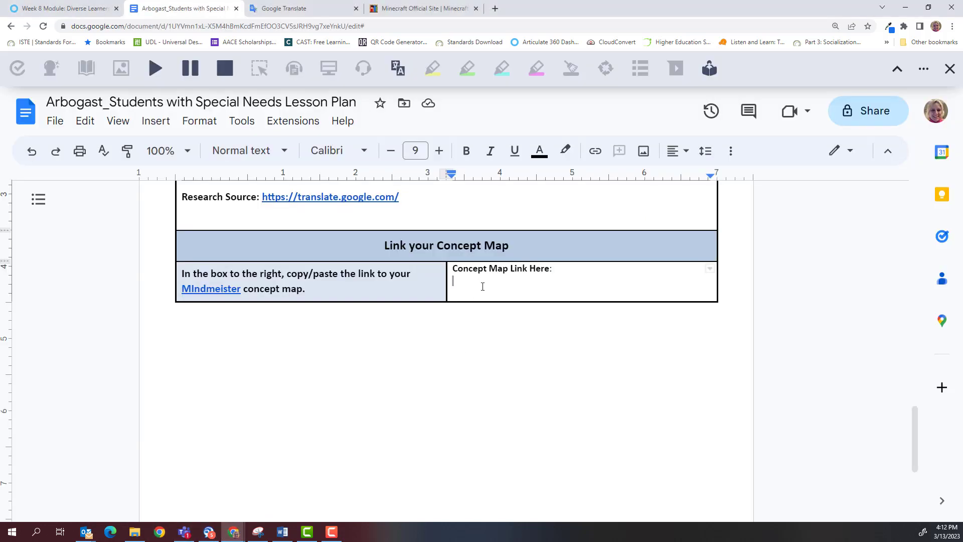
Step: Paste the MindMeister concept map link into the Concept Map cell
key("ctrl+v")
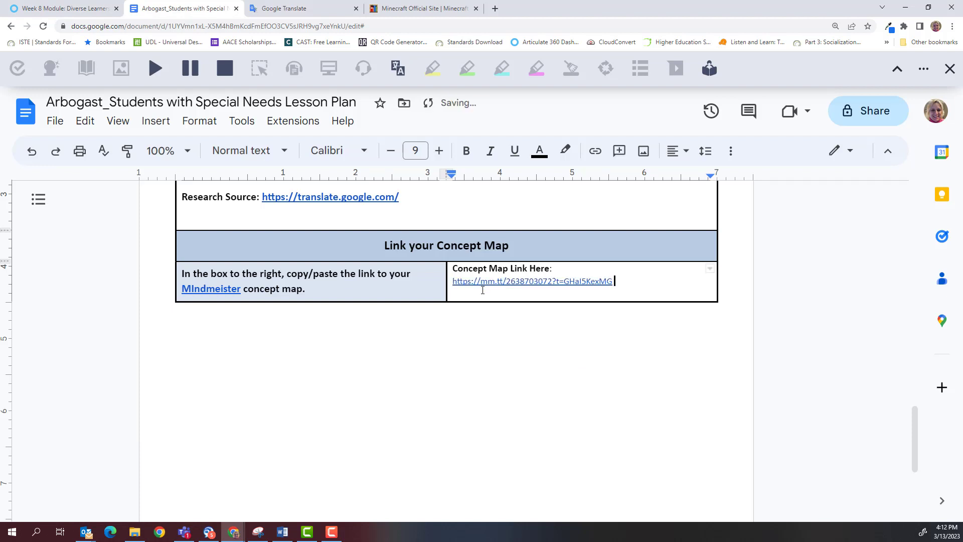
scroll(345, 355, "up", 20)
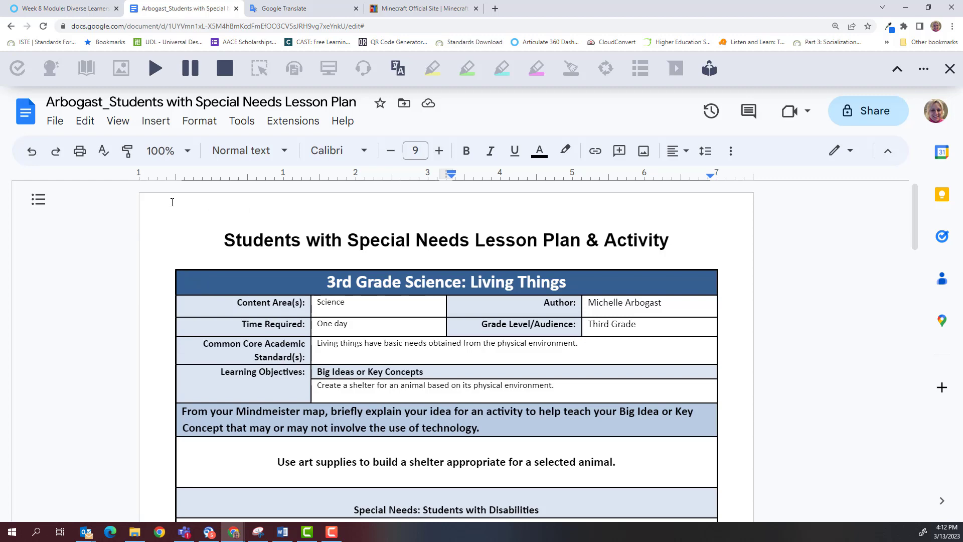
scroll(406, 326, "down", 11)
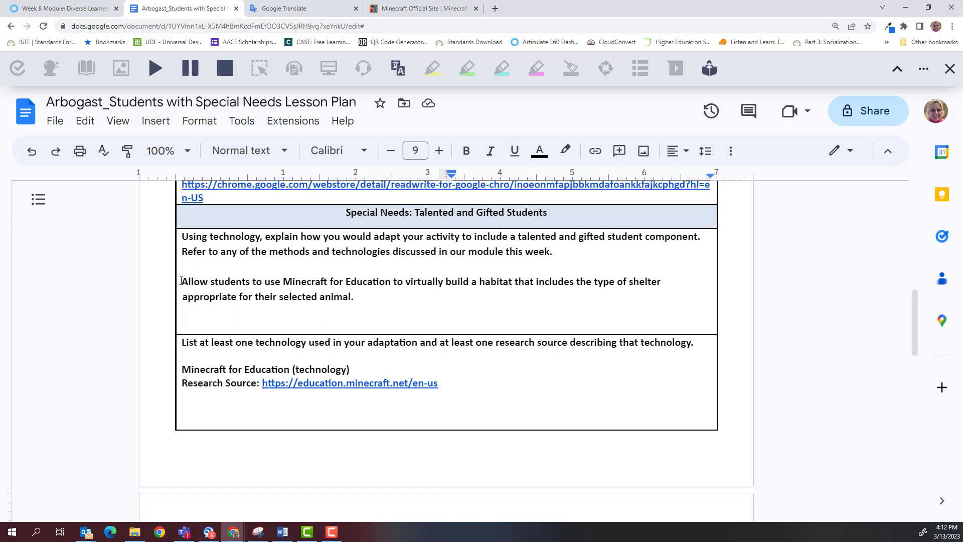
Step: Unbold the Minecraft activity paragraph, its technology and Research Source lines, and the Google Translator text
left_click_drag(181, 281, 365, 300)
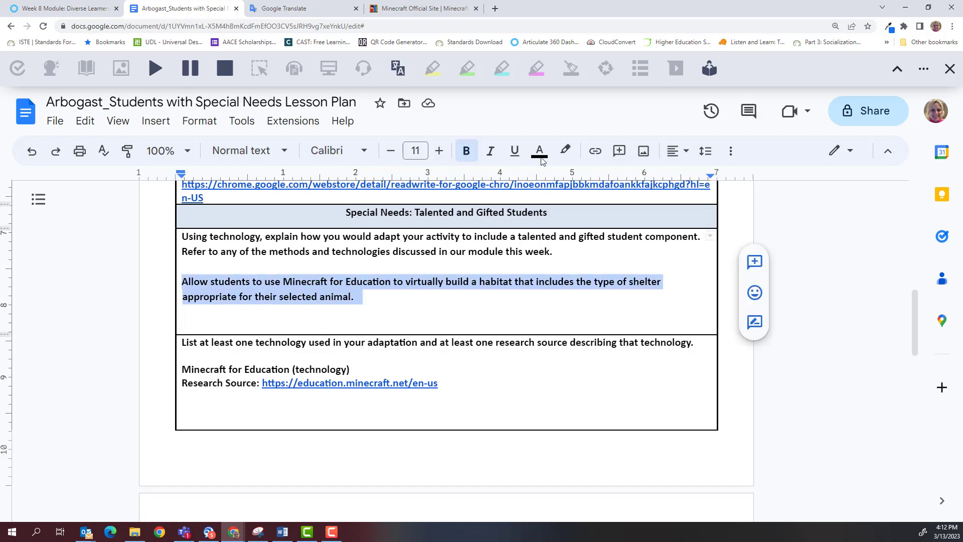
left_click(466, 151)
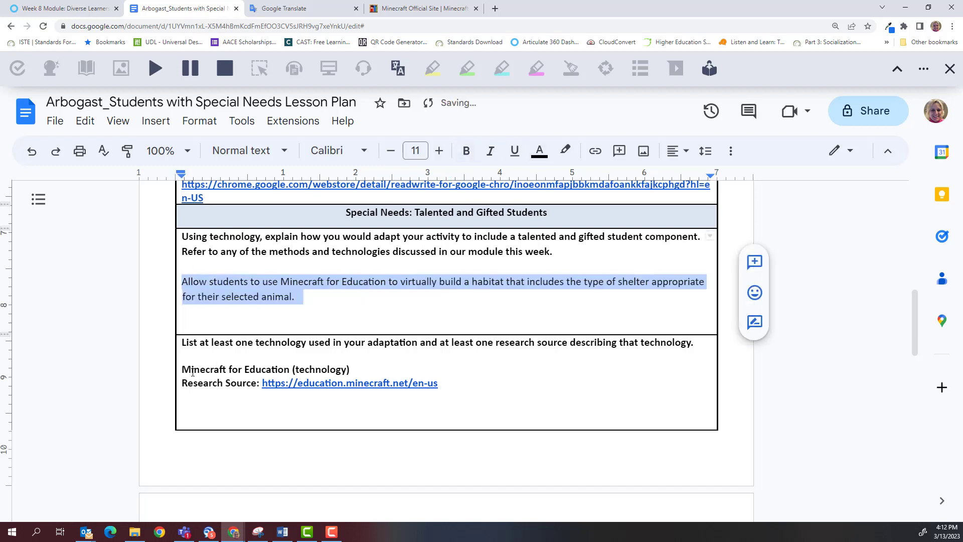
left_click_drag(182, 370, 259, 384)
left_click(467, 150)
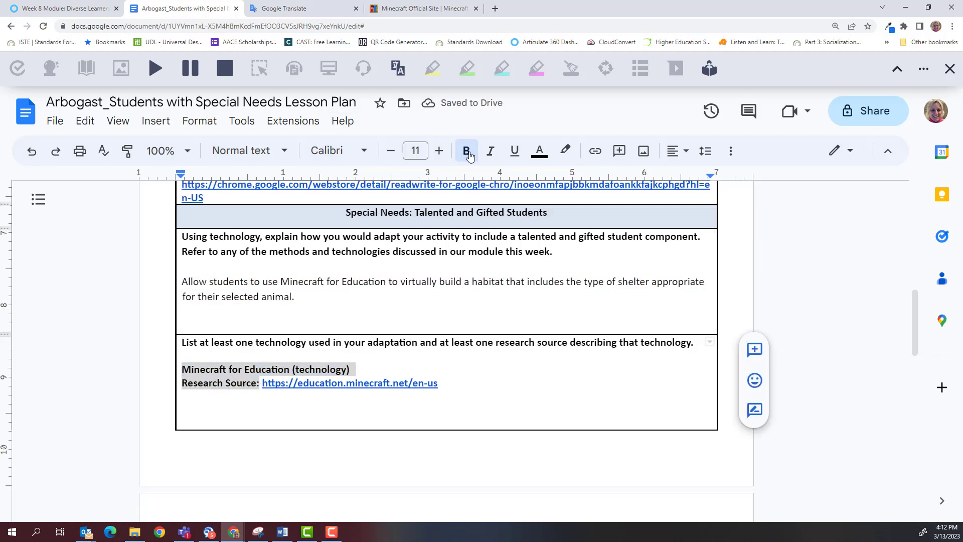
scroll(444, 337, "down", 4)
scroll(444, 337, "down", 4)
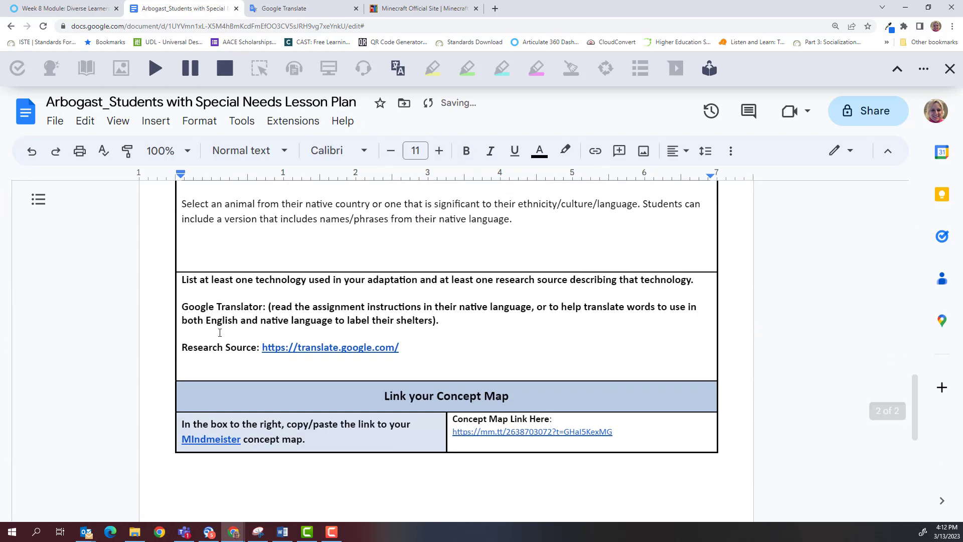
left_click_drag(183, 310, 260, 347)
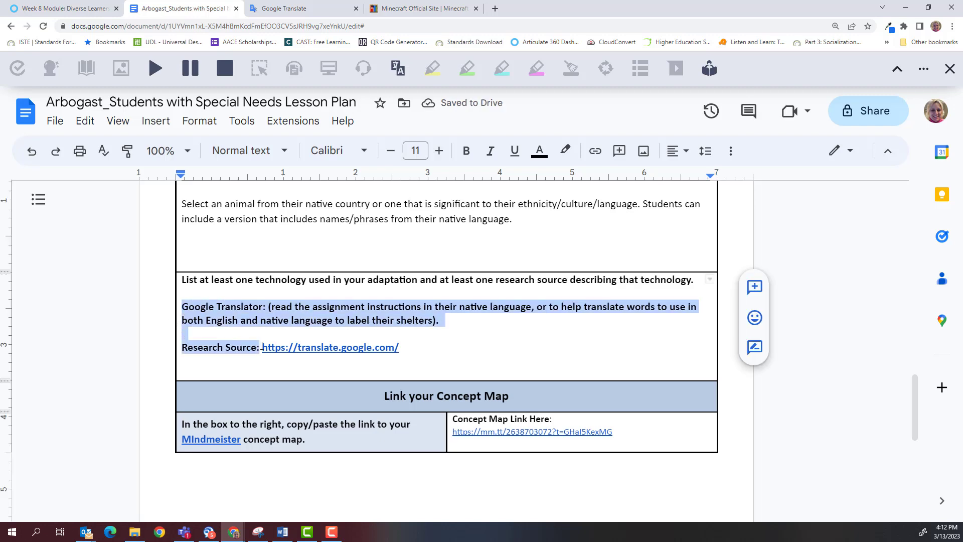
left_click(467, 151)
scroll(451, 305, "up", 4)
scroll(452, 304, "up", 18)
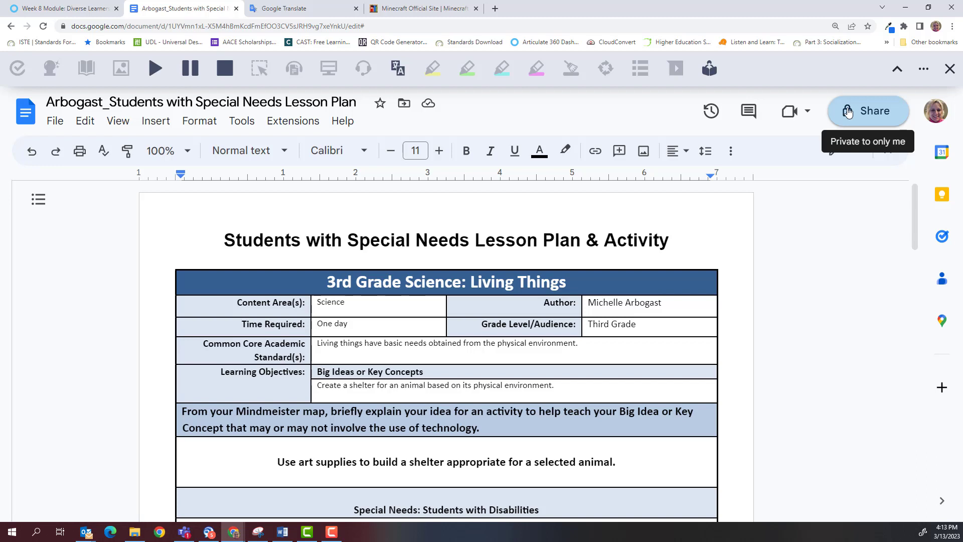
Step: Set General access to Anyone with the link as Viewer and copy the document link
left_click(881, 116)
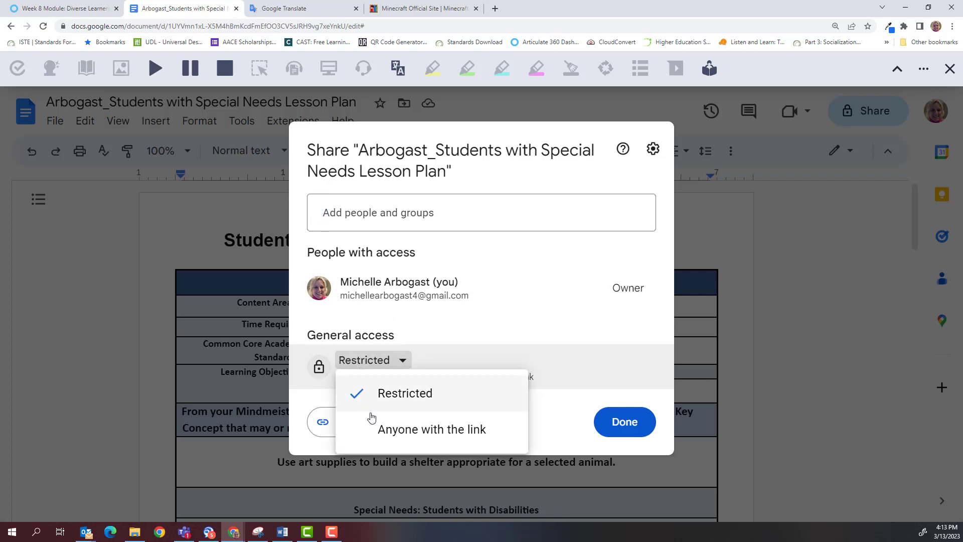
left_click(379, 430)
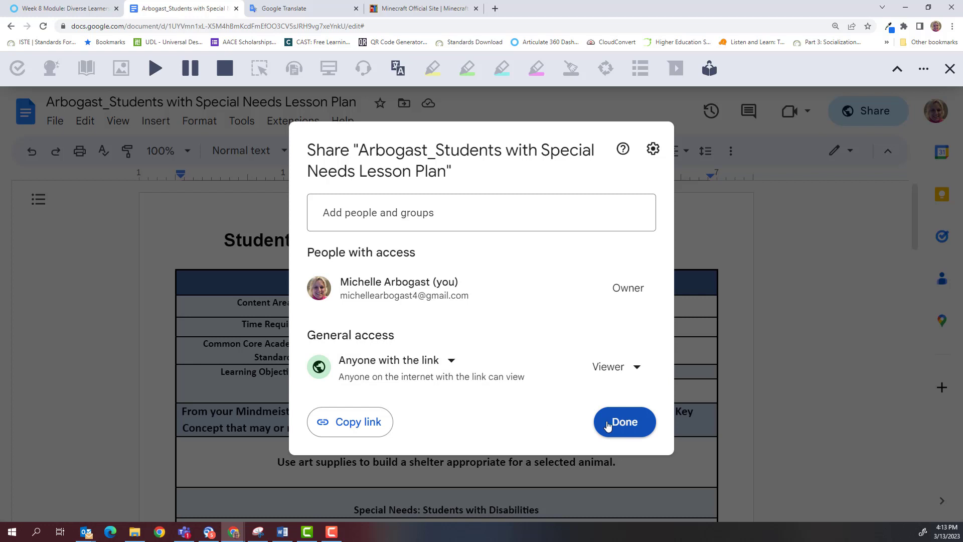
left_click(336, 428)
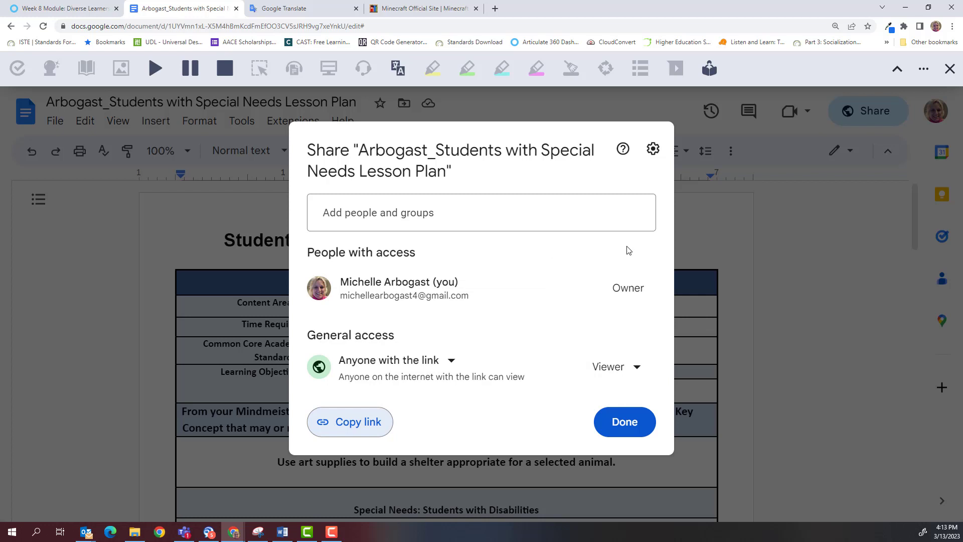
left_click(618, 424)
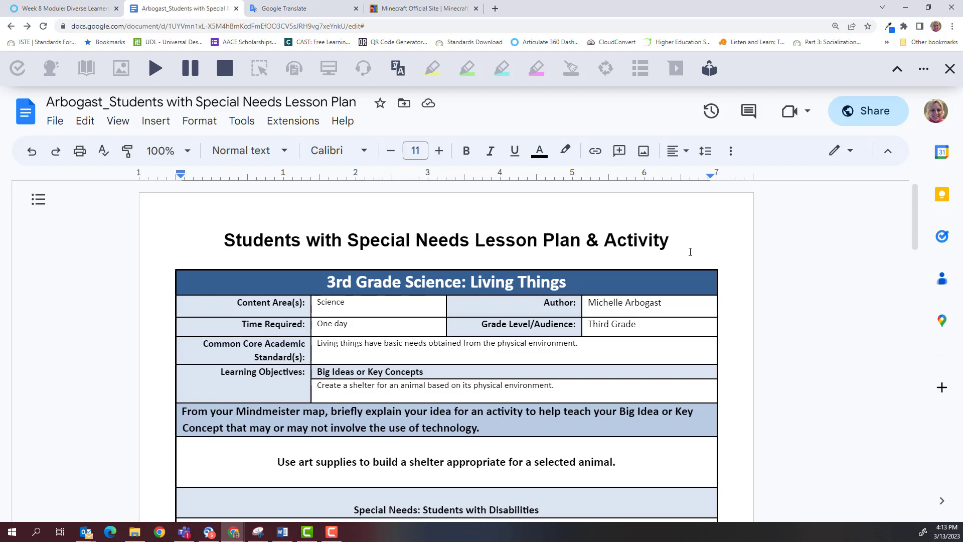
mouse_move(647, 286)
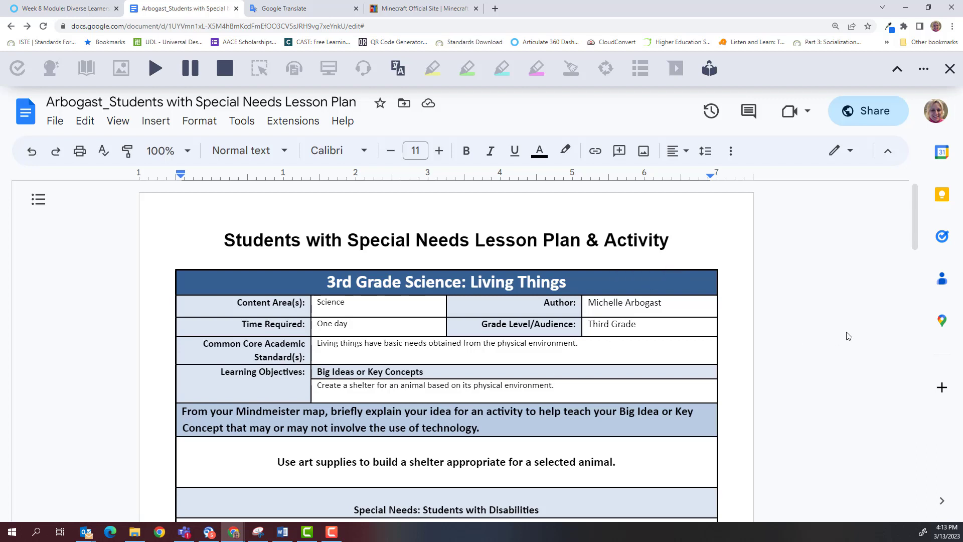